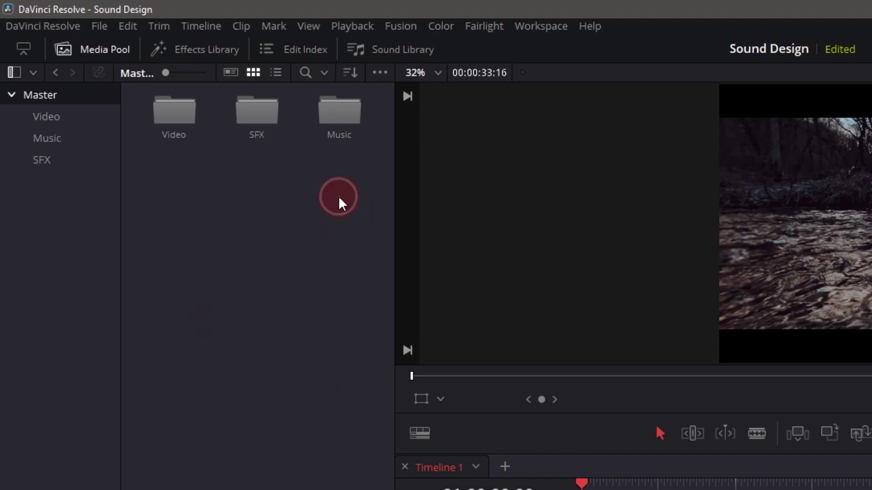
Open the Video bin and look over its nine footage clips
{"action": "left_click_drag", "start_coordinate": [341, 196], "coordinate": [130, 107]}
{"action": "left_click", "coordinate": [256, 259]}
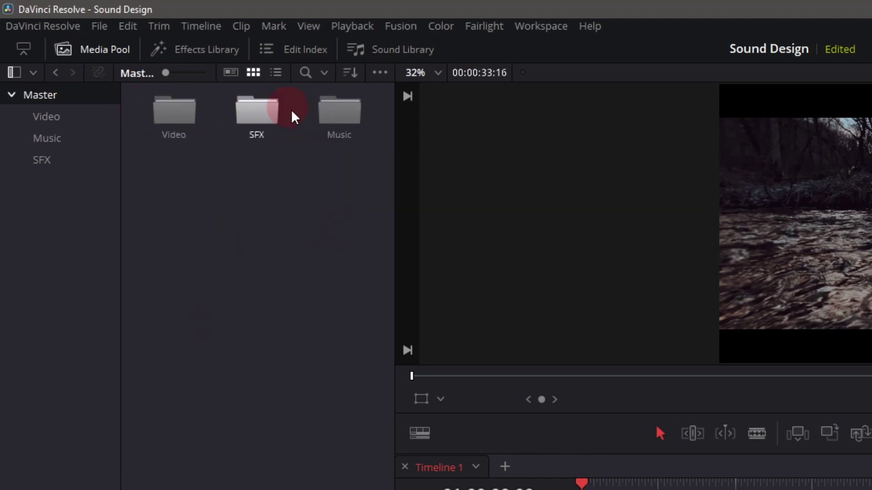
{"action": "left_click", "coordinate": [177, 117]}
{"action": "double_click", "coordinate": [177, 117]}
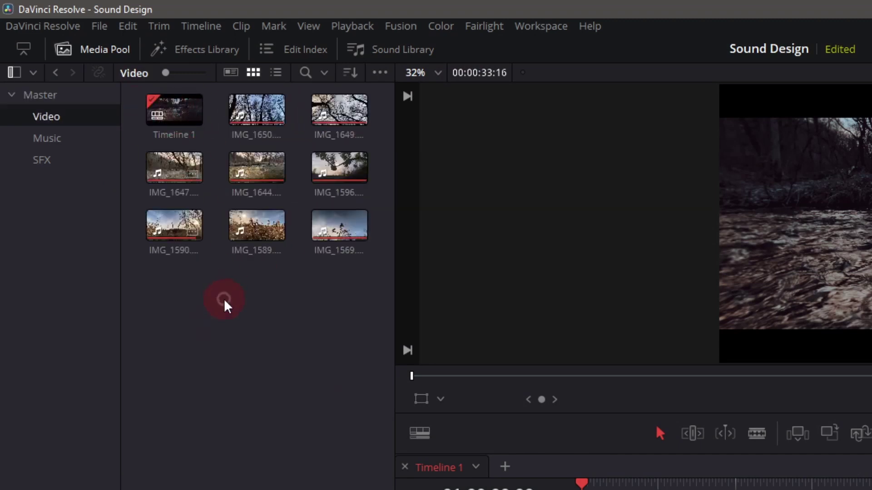
{"action": "left_click_drag", "start_coordinate": [320, 263], "coordinate": [160, 122]}
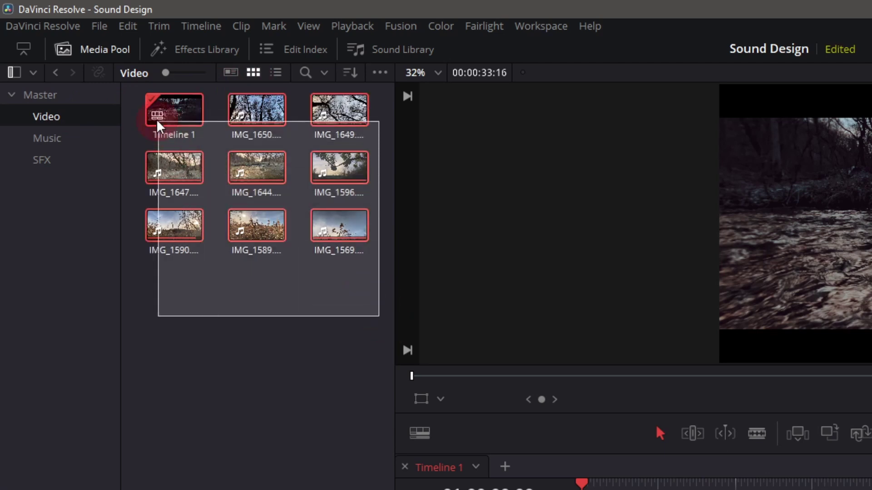
{"action": "left_click", "coordinate": [249, 346]}
{"action": "left_click", "coordinate": [280, 346]}
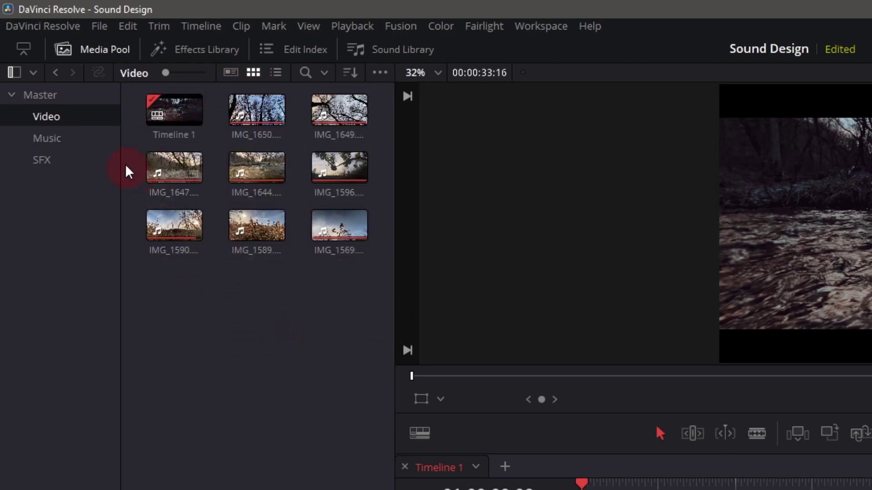
Look into the Music bin, then review the nine sound-effect clips in the SFX bin
{"action": "left_click", "coordinate": [73, 144]}
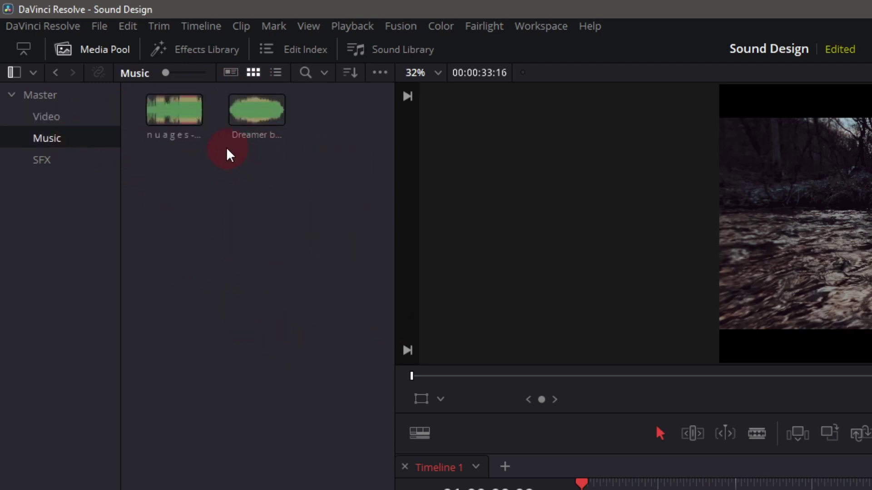
{"action": "left_click", "coordinate": [41, 165]}
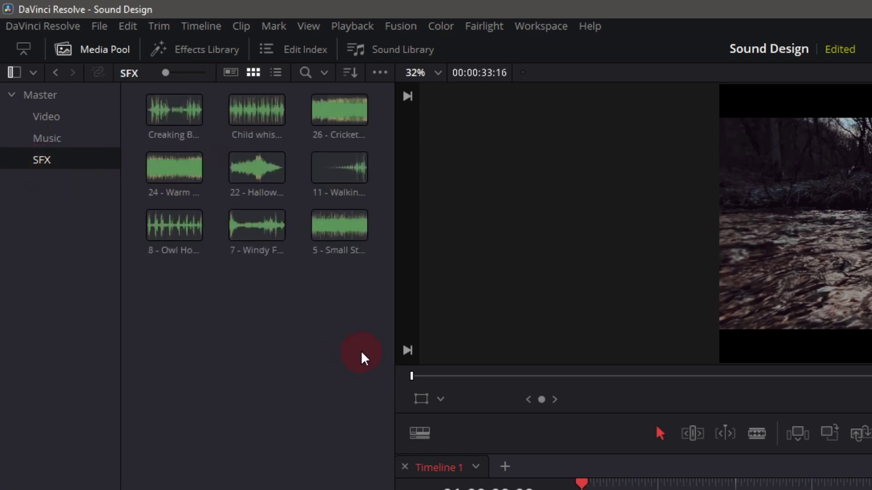
{"action": "left_click_drag", "start_coordinate": [362, 356], "coordinate": [150, 120]}
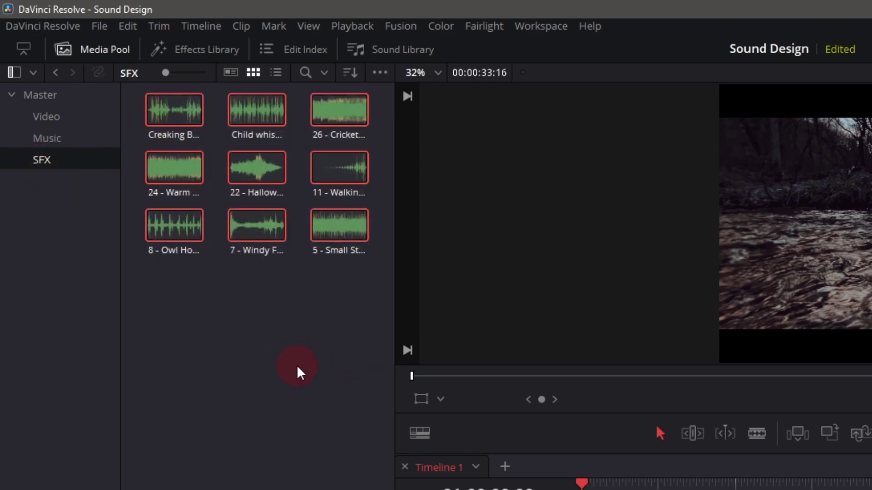
{"action": "mouse_move", "coordinate": [350, 322]}
{"action": "left_mouse_down"}
{"action": "mouse_move", "coordinate": [284, 235]}
{"action": "mouse_move", "coordinate": [145, 170]}
{"action": "left_mouse_up"}
{"action": "left_click", "coordinate": [263, 345]}
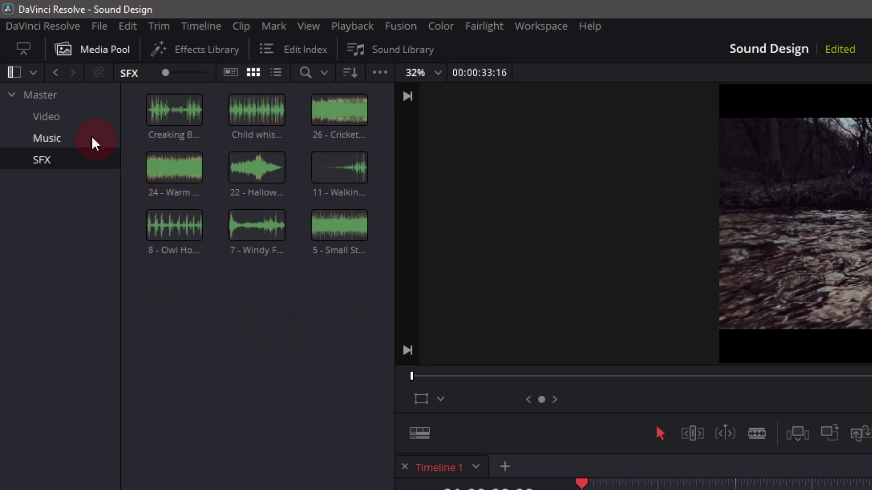
Return to the Music bin showing its two tracks, including Dreamer
{"action": "left_click", "coordinate": [62, 139]}
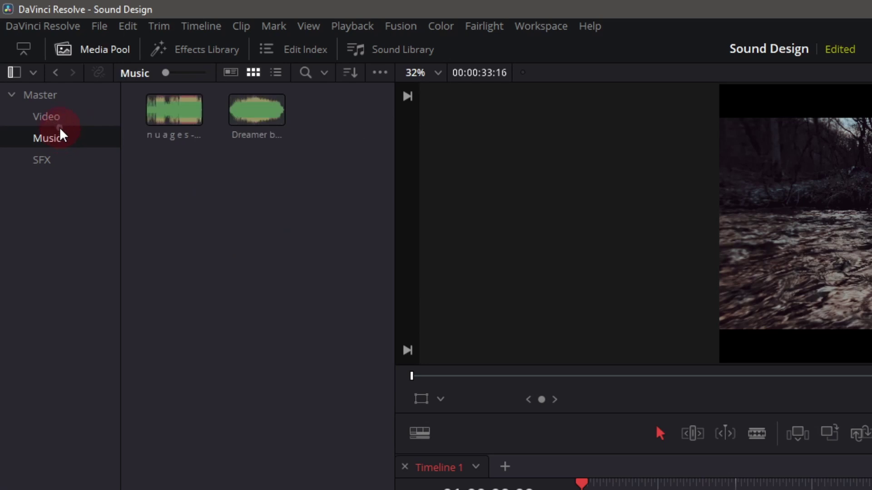
{"action": "left_click", "coordinate": [253, 110]}
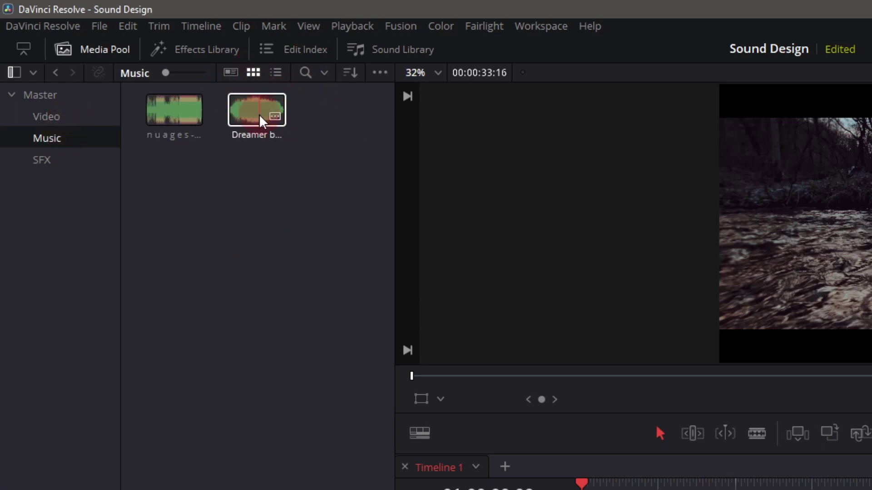
{"action": "left_click", "coordinate": [310, 237]}
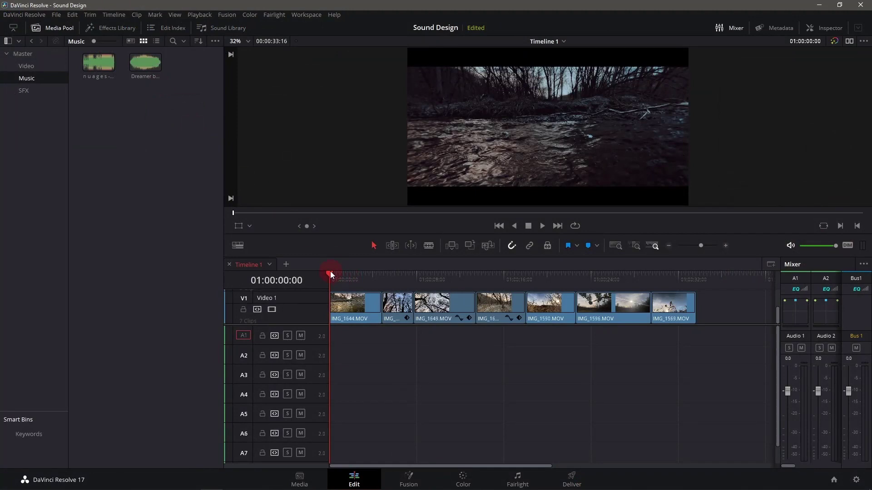
Preview the footage timeline and bring the playhead back to the start
{"action": "left_click_drag", "start_coordinate": [331, 271], "coordinate": [348, 273]}
{"action": "key", "text": "space"}
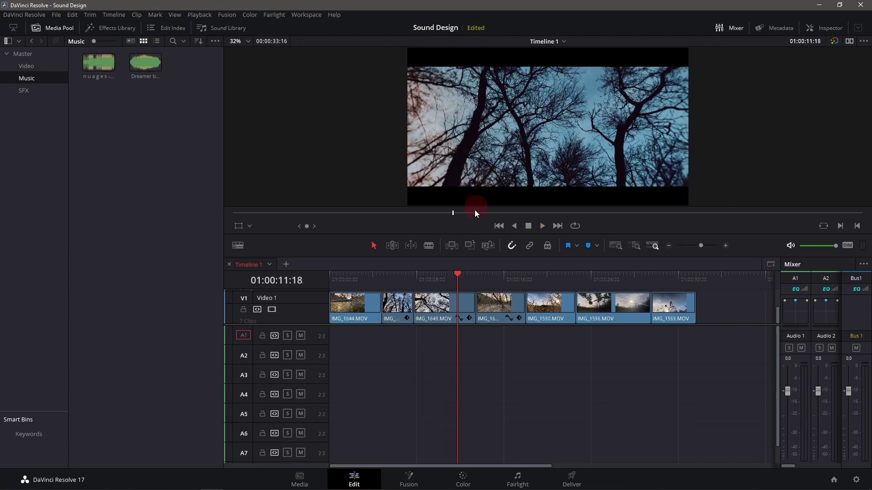
{"action": "left_click_drag", "start_coordinate": [454, 275], "coordinate": [329, 275]}
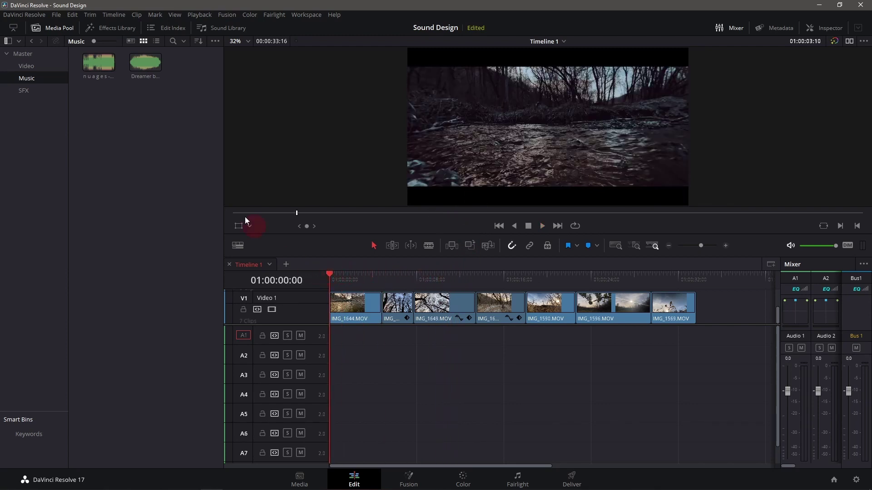
{"action": "left_click", "coordinate": [136, 67]}
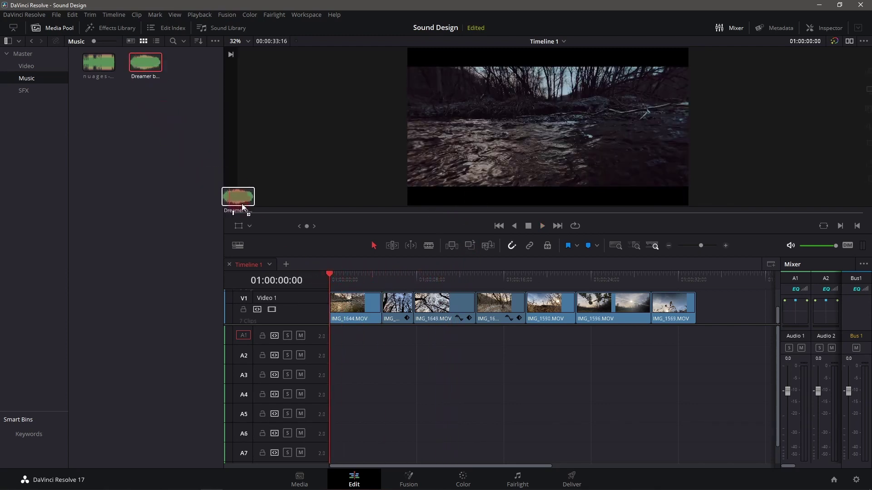
Place the Dreamer music clip on A1 beneath the seven video clips
{"action": "left_click_drag", "start_coordinate": [242, 207], "coordinate": [343, 332]}
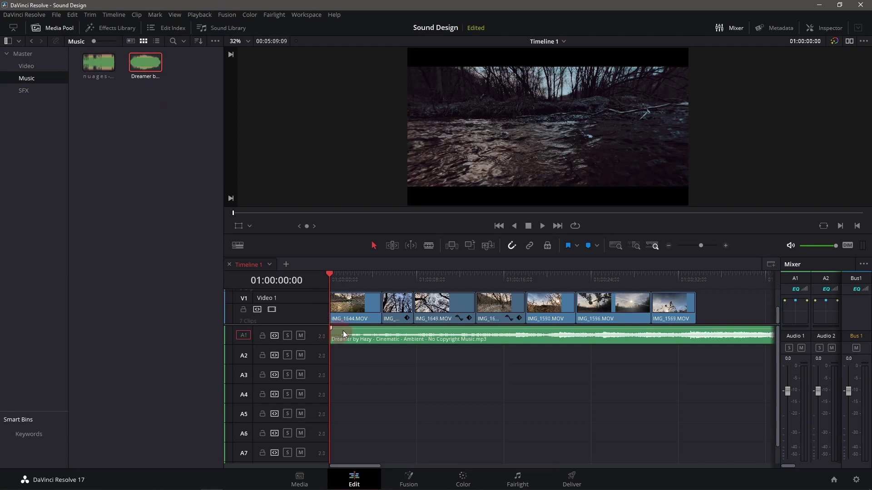
{"action": "left_click", "coordinate": [668, 247]}
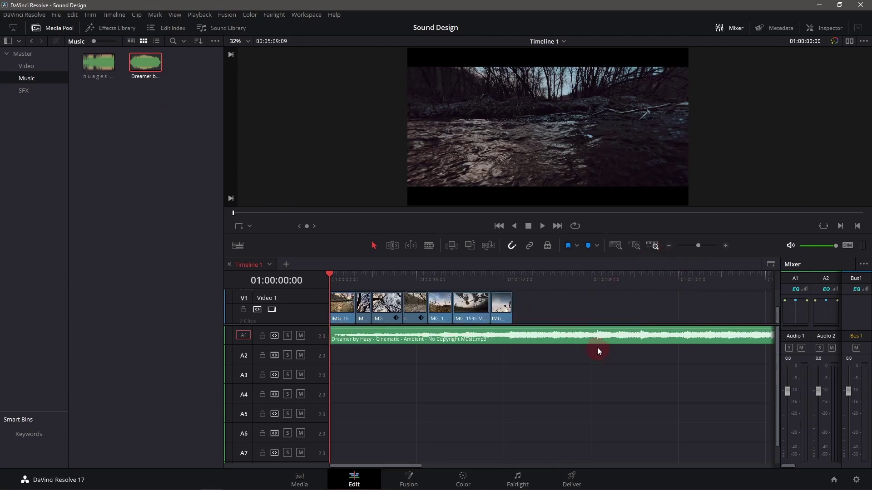
{"action": "left_click_drag", "start_coordinate": [562, 314], "coordinate": [332, 302]}
{"action": "left_click", "coordinate": [549, 305]}
{"action": "mouse_move", "coordinate": [335, 337]}
{"action": "left_mouse_down"}
{"action": "mouse_move", "coordinate": [385, 336]}
{"action": "mouse_move", "coordinate": [342, 335]}
{"action": "left_mouse_up"}
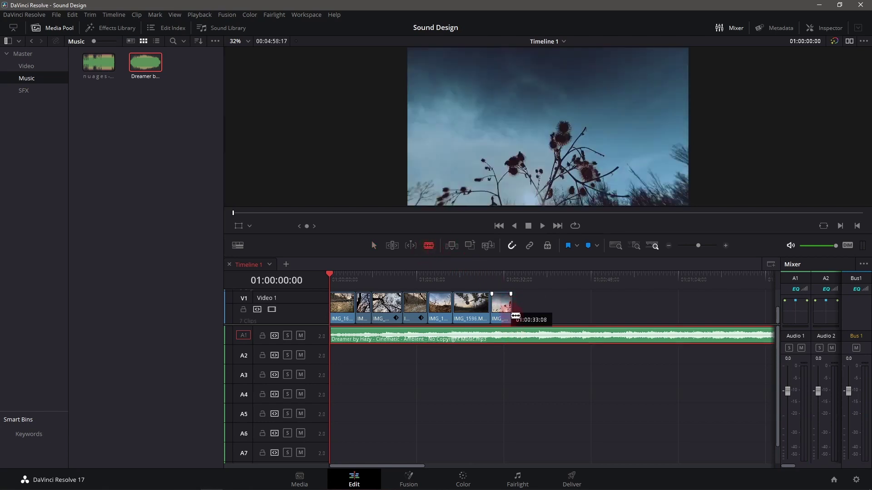
Blade Dreamer where the video ends, delete the excess, and play back
{"action": "left_click", "coordinate": [516, 334]}
{"action": "key", "text": "a"}
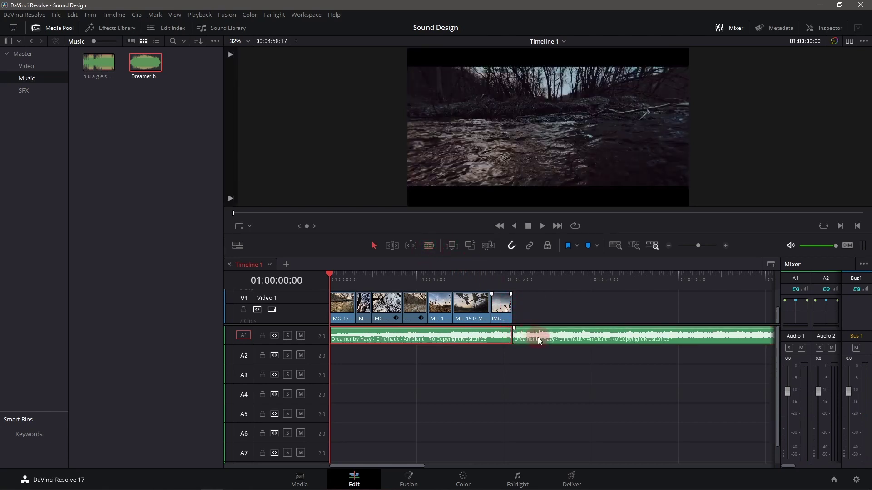
{"action": "left_click", "coordinate": [549, 355]}
{"action": "left_click", "coordinate": [540, 340]}
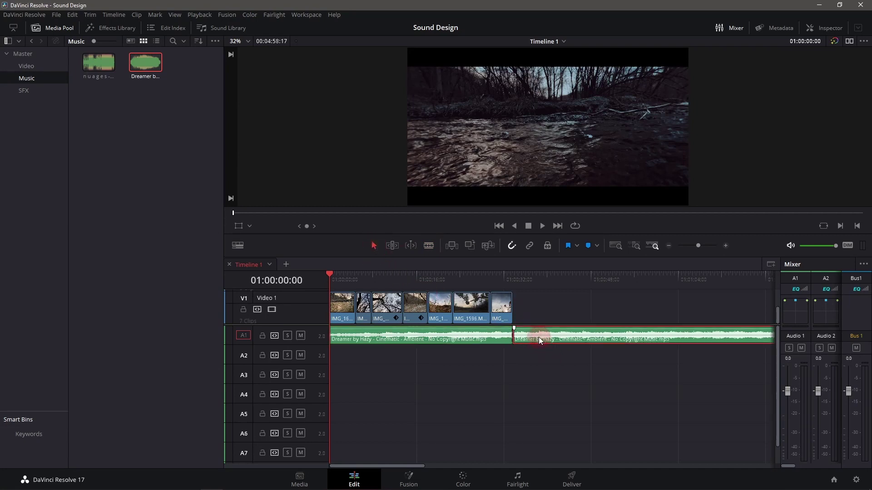
{"action": "key", "text": "Delete"}
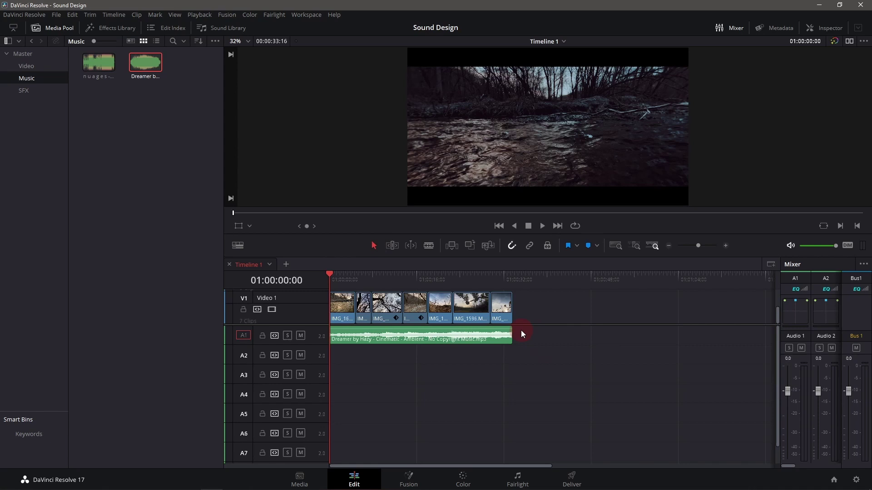
{"action": "left_click", "coordinate": [463, 340]}
{"action": "key", "text": "space"}
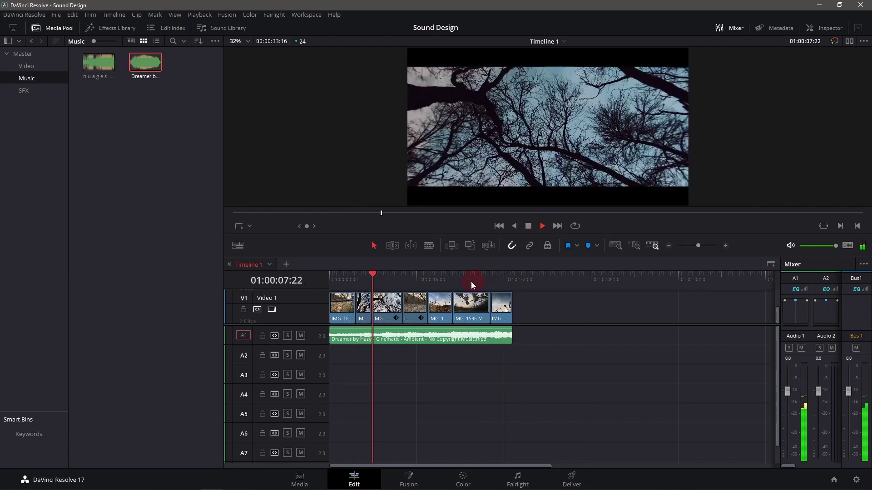
{"action": "left_click_drag", "start_coordinate": [376, 274], "coordinate": [335, 281]}
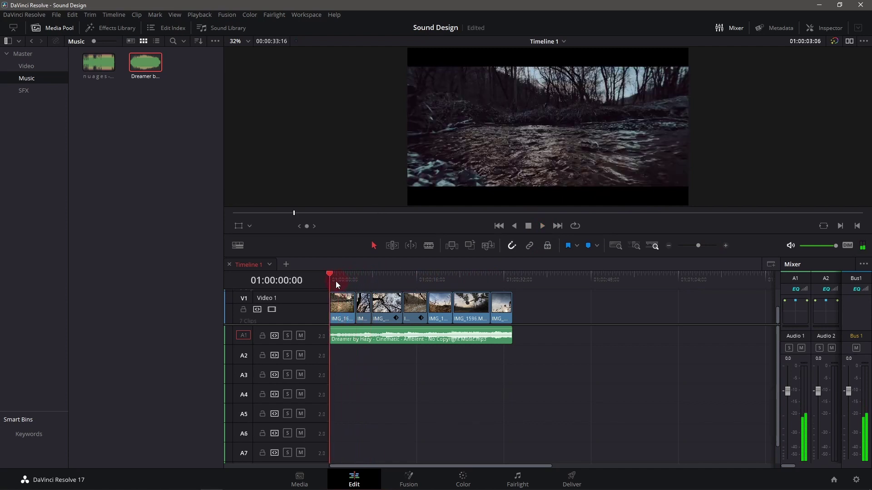
{"action": "left_click", "coordinate": [89, 72]}
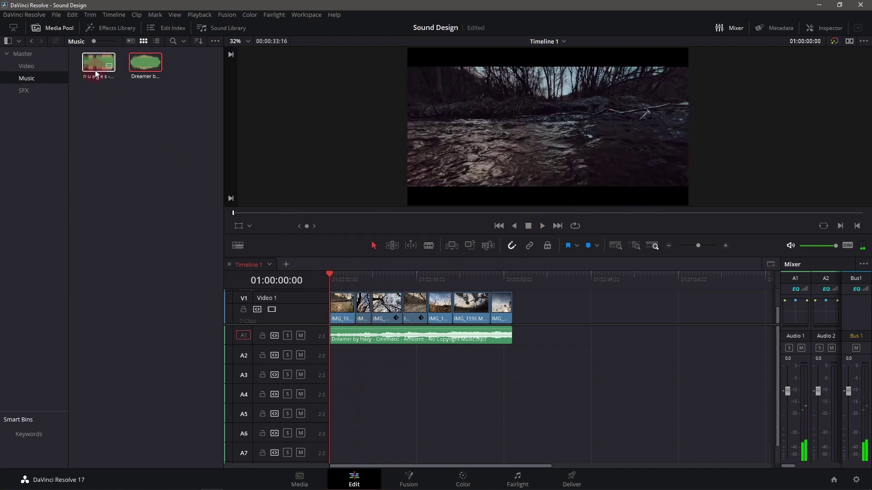
{"action": "left_click", "coordinate": [96, 73]}
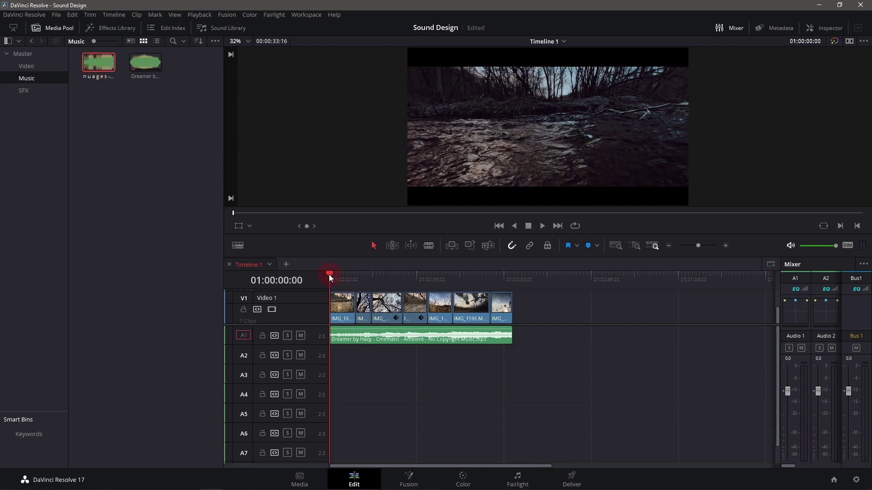
{"action": "left_click_drag", "start_coordinate": [329, 275], "coordinate": [370, 275]}
{"action": "left_click", "coordinate": [542, 225]}
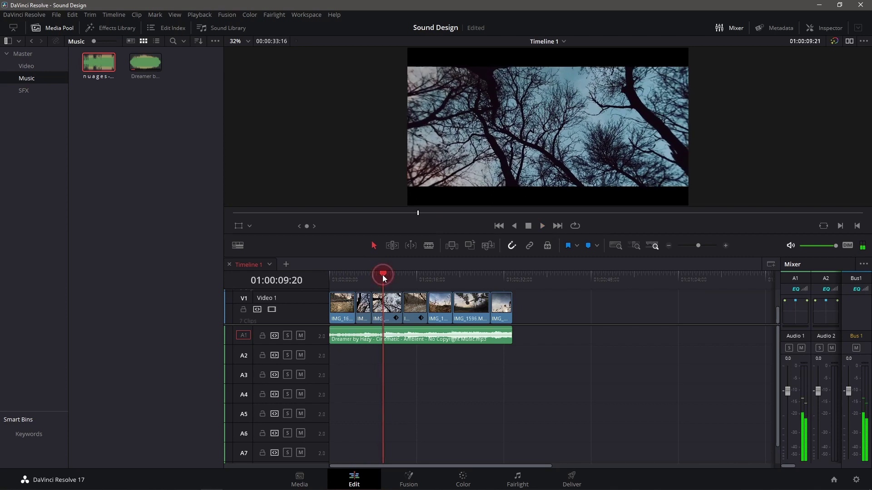
{"action": "left_click_drag", "start_coordinate": [383, 274], "coordinate": [300, 281]}
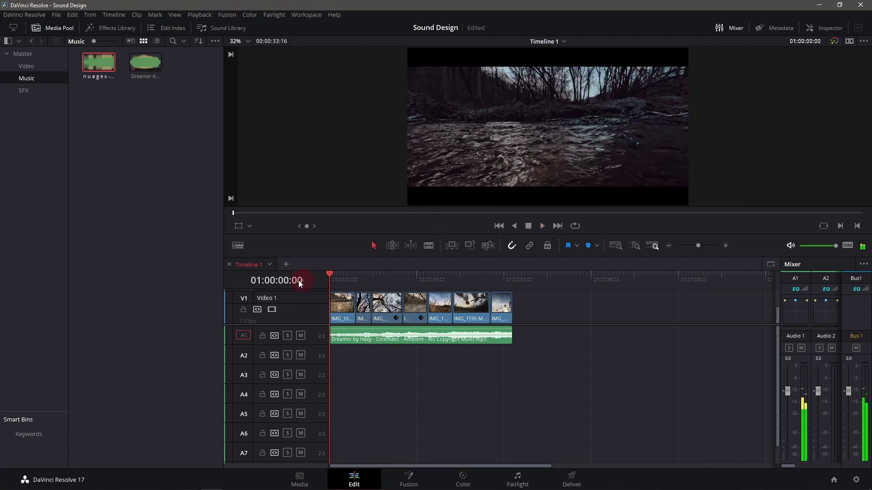
{"action": "left_click_drag", "start_coordinate": [99, 66], "coordinate": [333, 350]}
{"action": "left_click", "coordinate": [545, 370]}
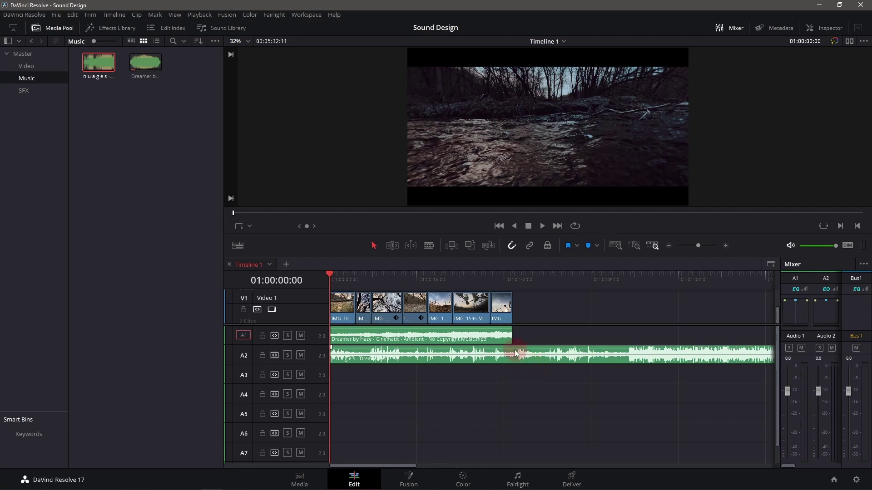
{"action": "key", "text": "b"}
{"action": "left_click", "coordinate": [518, 350]}
{"action": "key", "text": "a"}
{"action": "left_click", "coordinate": [540, 356]}
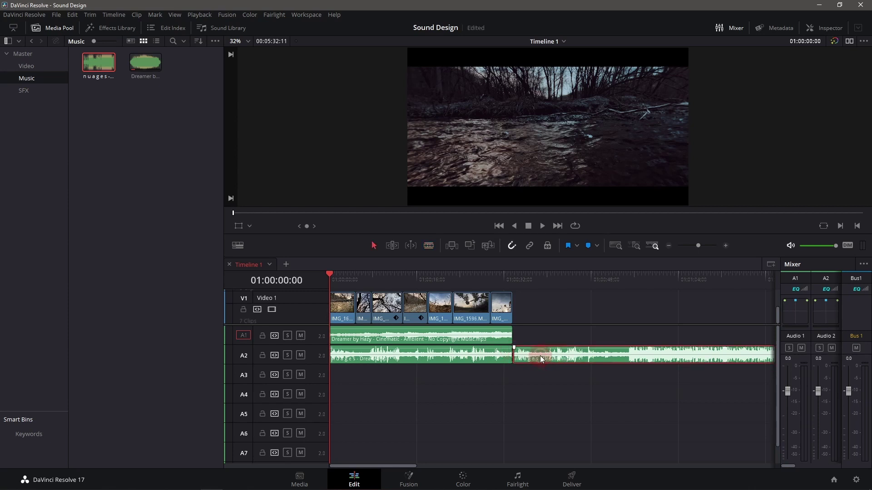
{"action": "key", "text": "Delete"}
{"action": "key", "text": "space"}
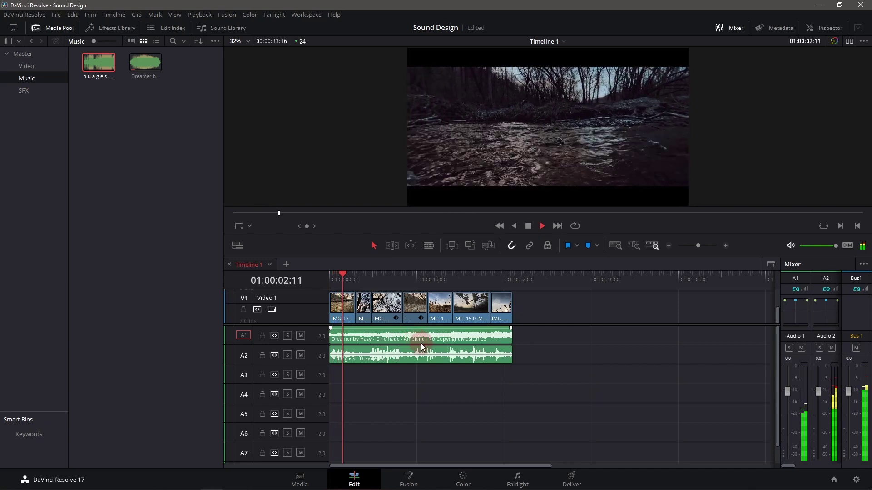
{"action": "left_click", "coordinate": [429, 349]}
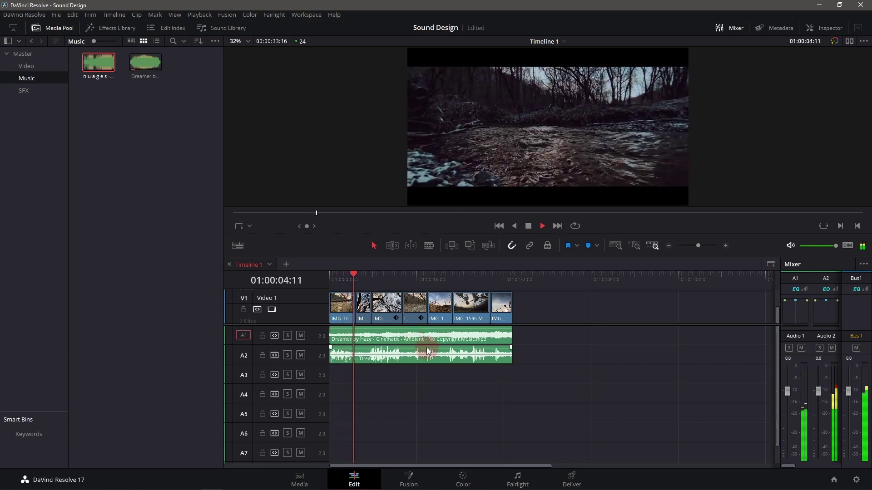
{"action": "left_click", "coordinate": [362, 275]}
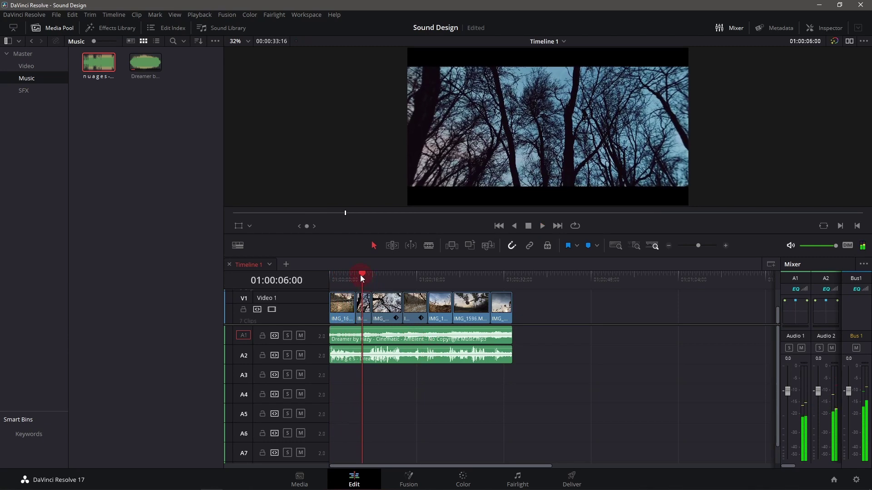
{"action": "left_click_drag", "start_coordinate": [361, 278], "coordinate": [329, 275]}
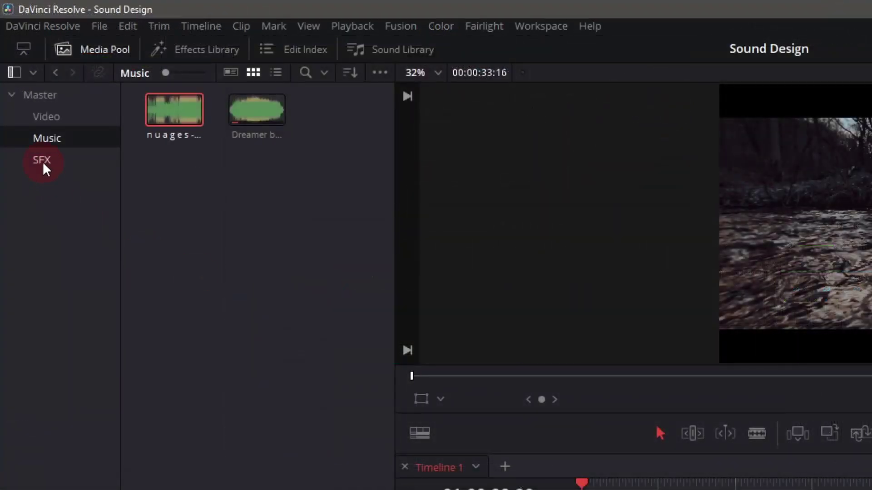
Place Small Stream Flowing from the SFX bin onto track A3
{"action": "left_click", "coordinate": [43, 162]}
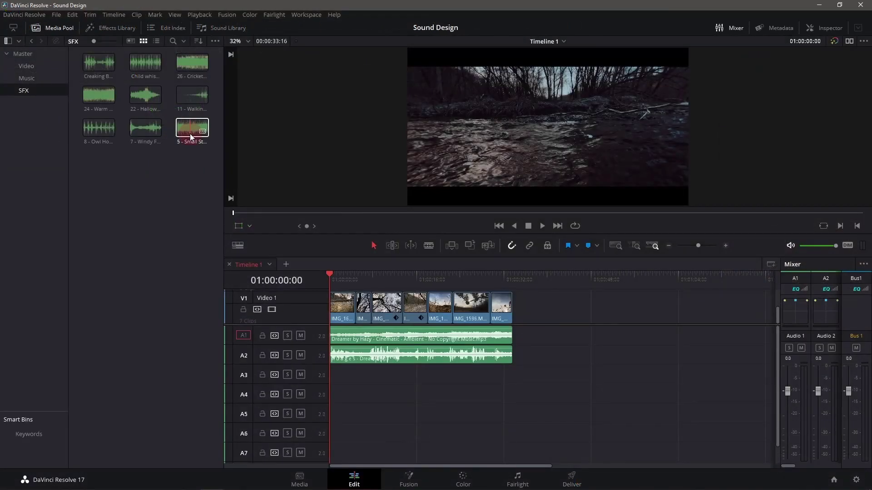
{"action": "left_click_drag", "start_coordinate": [191, 136], "coordinate": [333, 374]}
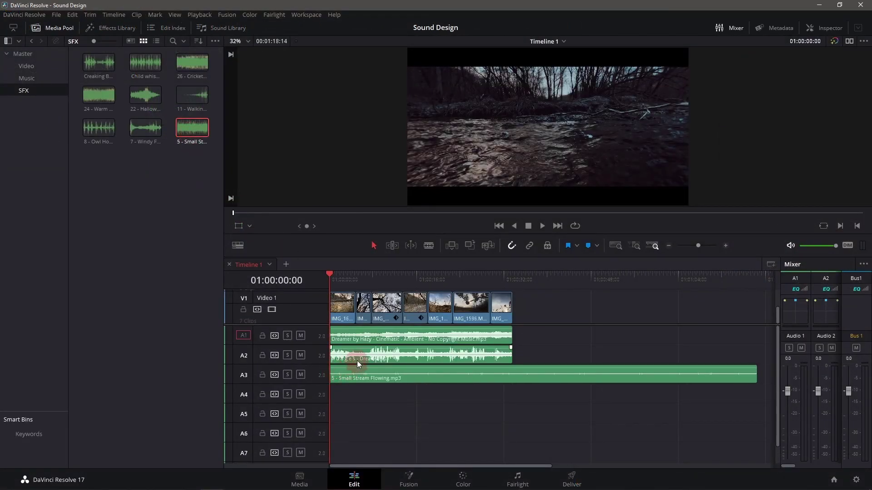
{"action": "left_click", "coordinate": [725, 246]}
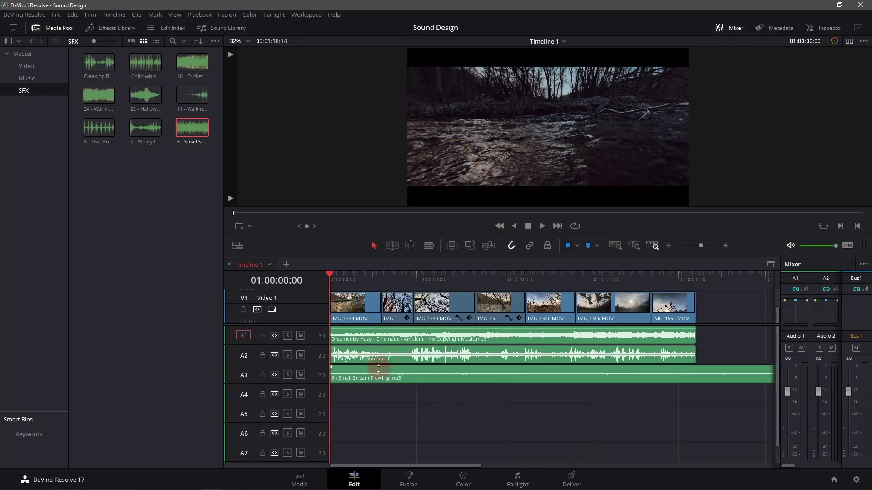
Blade the stream clip at 01:00:04:20 and delete the second piece
{"action": "key", "text": "b"}
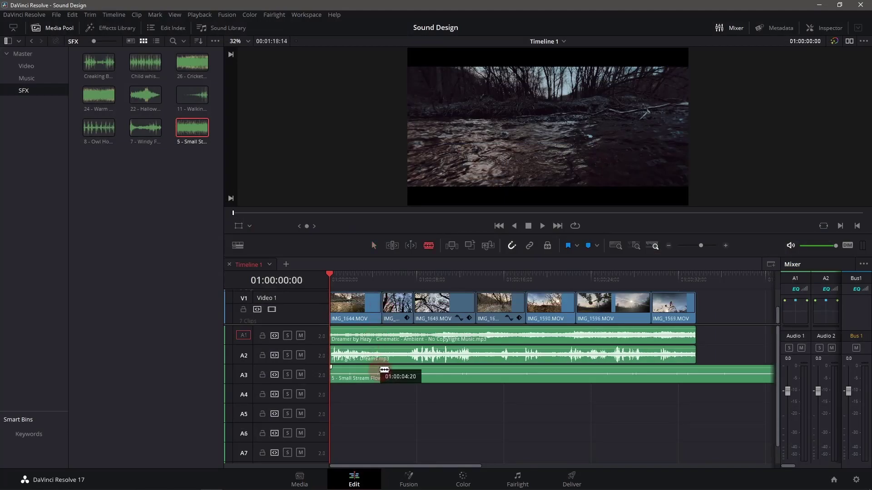
{"action": "left_click", "coordinate": [382, 372]}
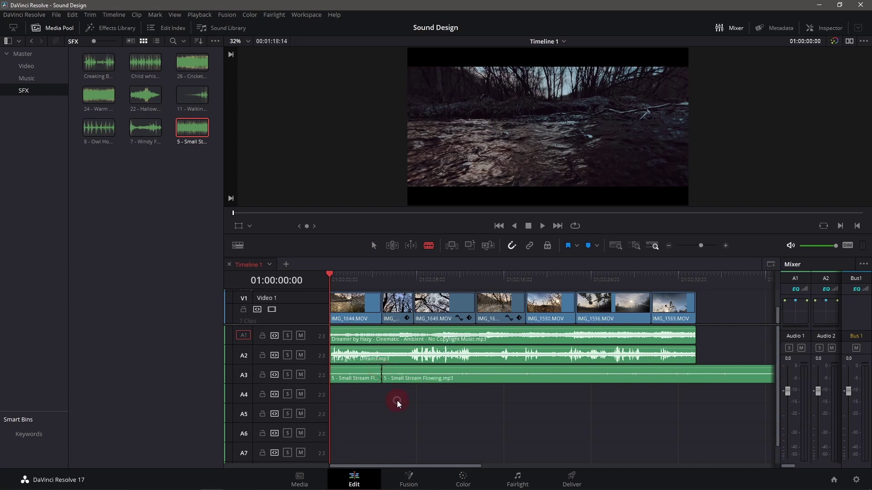
{"action": "key", "text": "a"}
{"action": "left_click", "coordinate": [404, 378]}
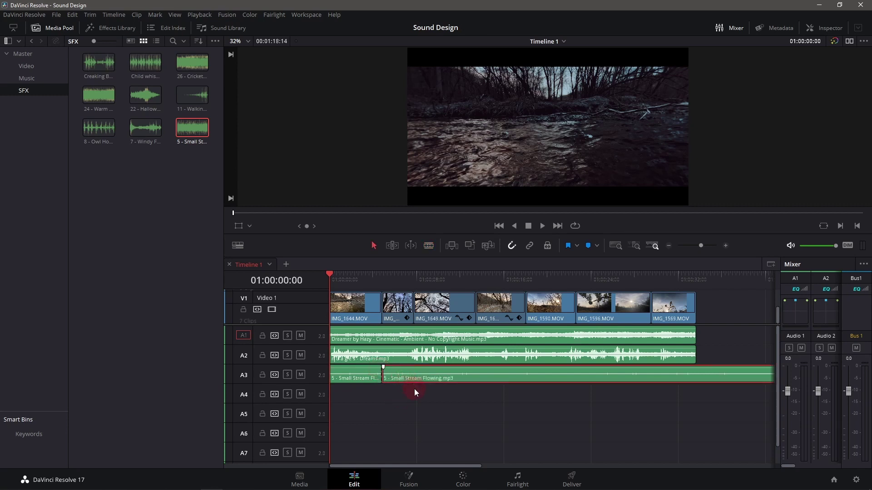
{"action": "key", "text": "Delete"}
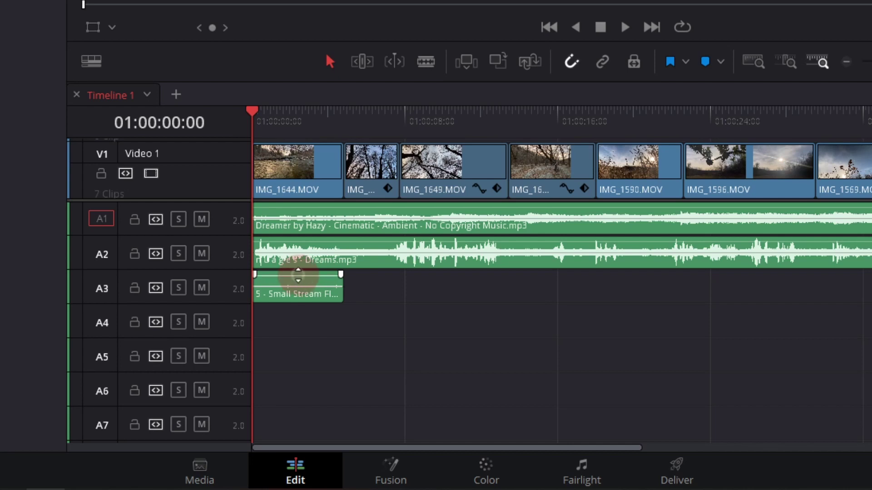
Raise the A3 stream clip's volume line to 5.00 dB and play it back
{"action": "mouse_move", "coordinate": [298, 274]}
{"action": "left_mouse_down"}
{"action": "mouse_move", "coordinate": [319, 268]}
{"action": "mouse_move", "coordinate": [318, 277]}
{"action": "left_mouse_up"}
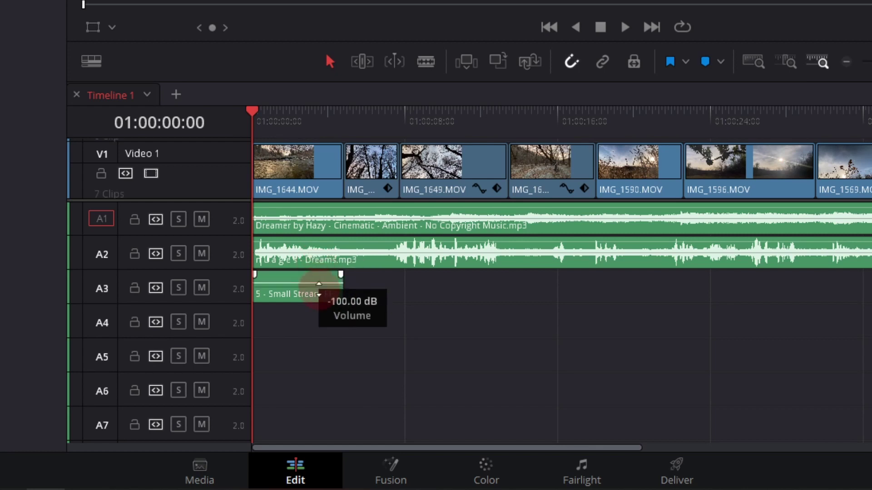
{"action": "left_click_drag", "start_coordinate": [319, 275], "coordinate": [320, 274]}
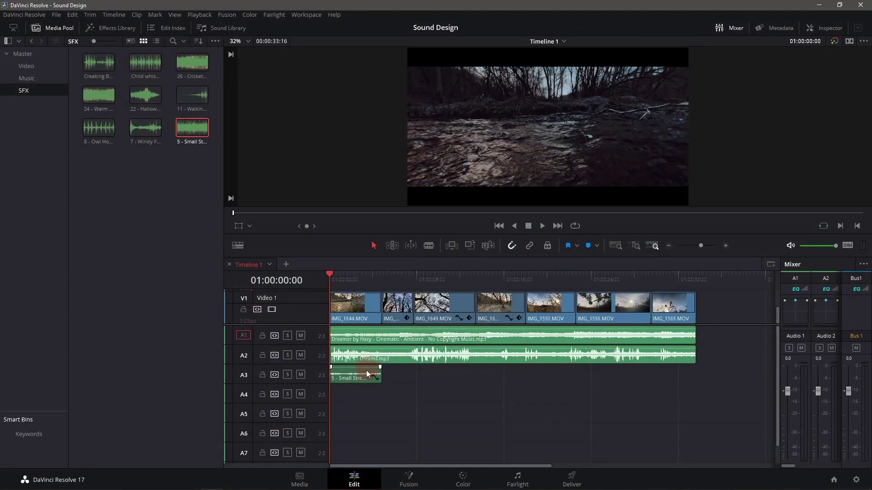
{"action": "key", "text": "space"}
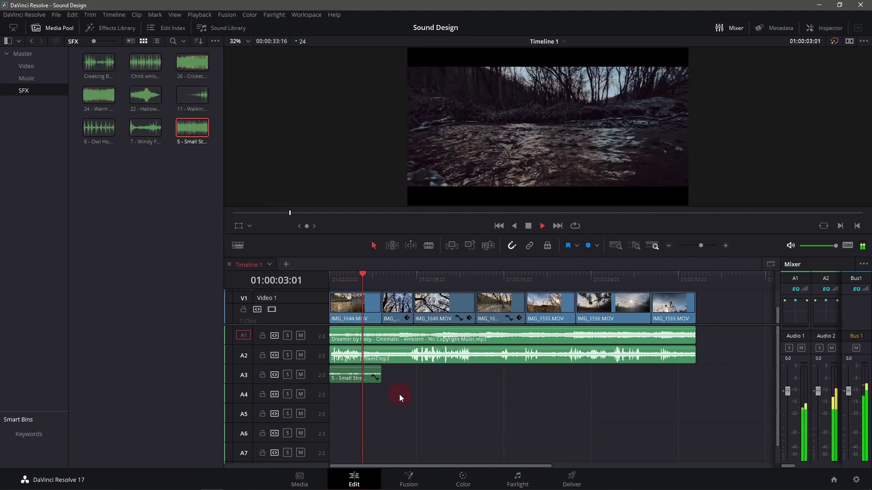
{"action": "key", "text": "space"}
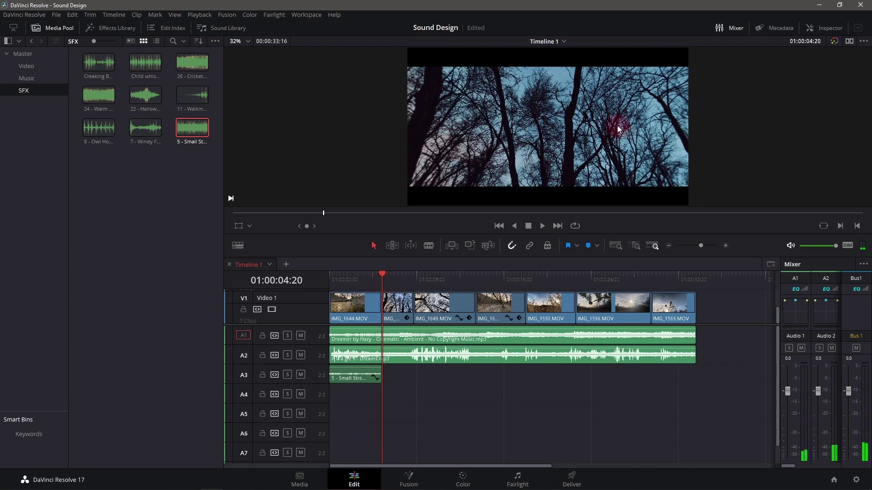
{"action": "mouse_move", "coordinate": [371, 269]}
{"action": "left_mouse_down"}
{"action": "mouse_move", "coordinate": [434, 278]}
{"action": "mouse_move", "coordinate": [382, 277]}
{"action": "left_mouse_up"}
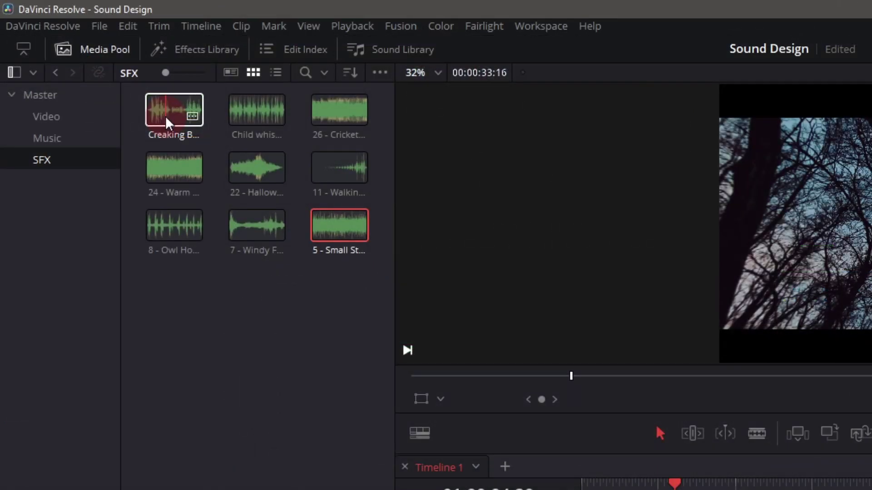
Drop Creaking Bamboo Sound onto A3 at the playhead, 01:00:04:20
{"action": "left_click_drag", "start_coordinate": [93, 67], "coordinate": [90, 72]}
{"action": "left_click_drag", "start_coordinate": [178, 135], "coordinate": [177, 141]}
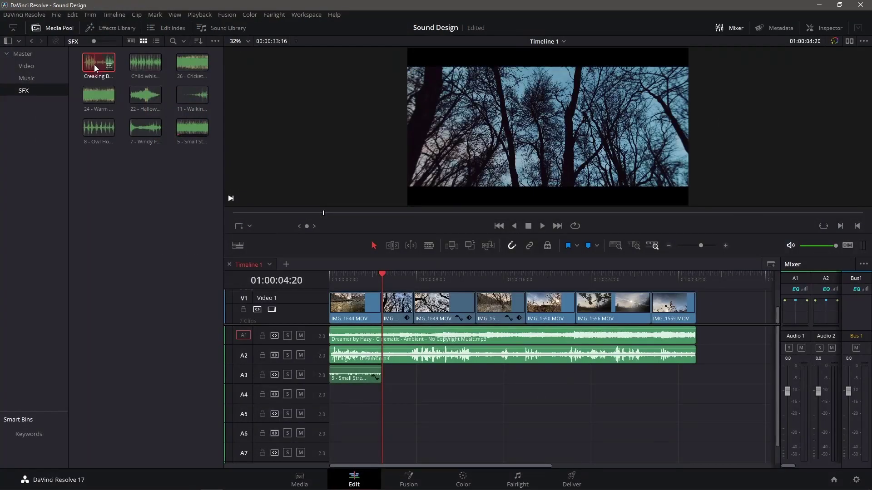
{"action": "mouse_move", "coordinate": [93, 64]}
{"action": "left_mouse_down"}
{"action": "mouse_move", "coordinate": [375, 348]}
{"action": "mouse_move", "coordinate": [391, 379]}
{"action": "left_mouse_up"}
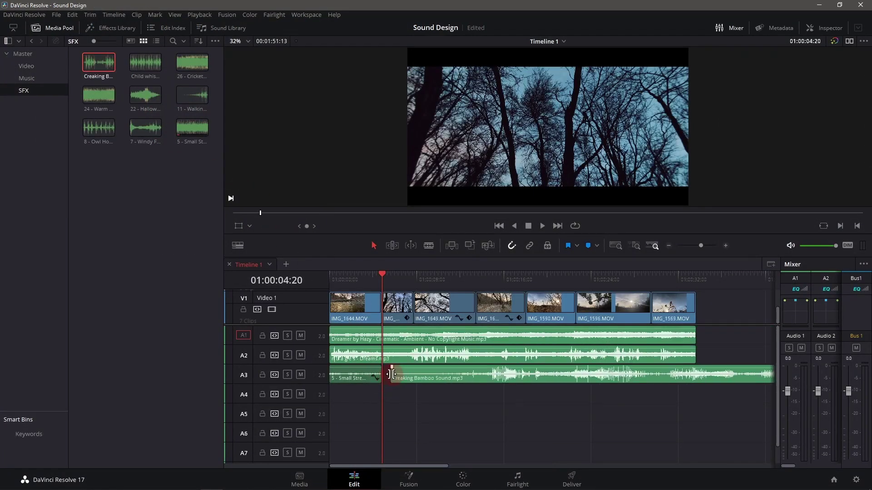
{"action": "mouse_move", "coordinate": [391, 378]}
{"action": "left_mouse_down"}
{"action": "mouse_move", "coordinate": [508, 378]}
{"action": "mouse_move", "coordinate": [437, 379]}
{"action": "left_mouse_up"}
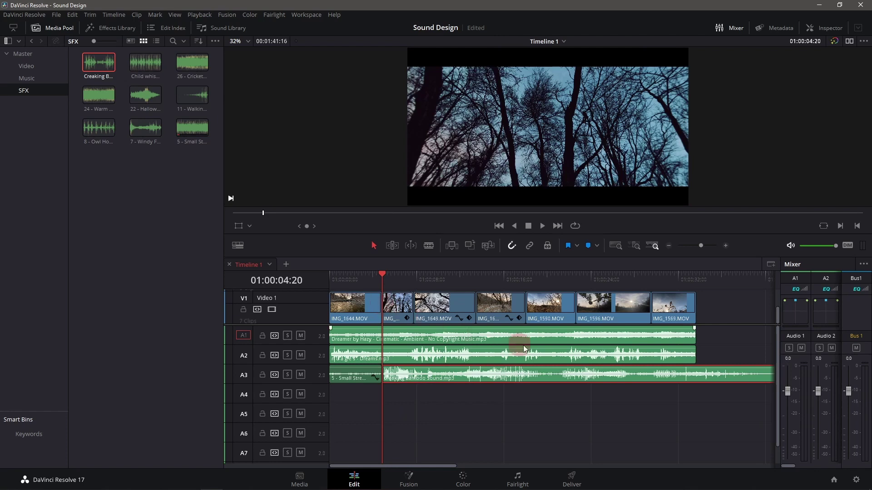
{"action": "left_click", "coordinate": [505, 352]}
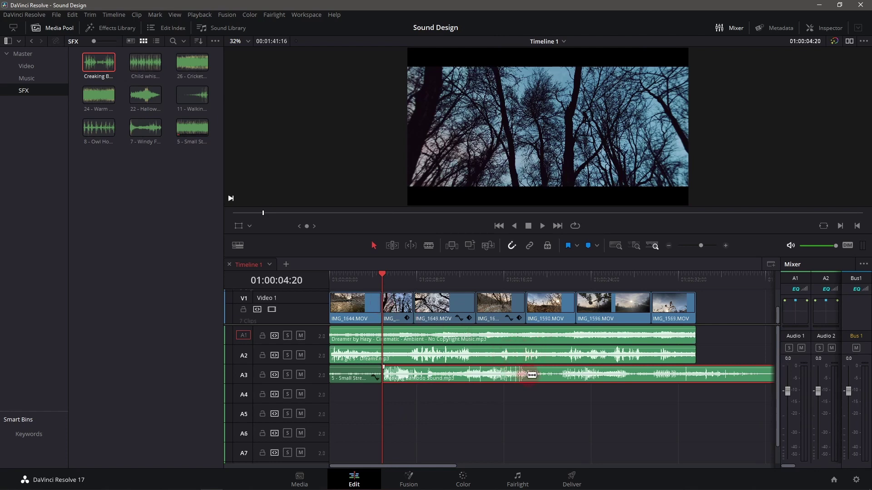
Blade the bamboo clip at 01:00:18:01 and delete the right piece
{"action": "key", "text": "b"}
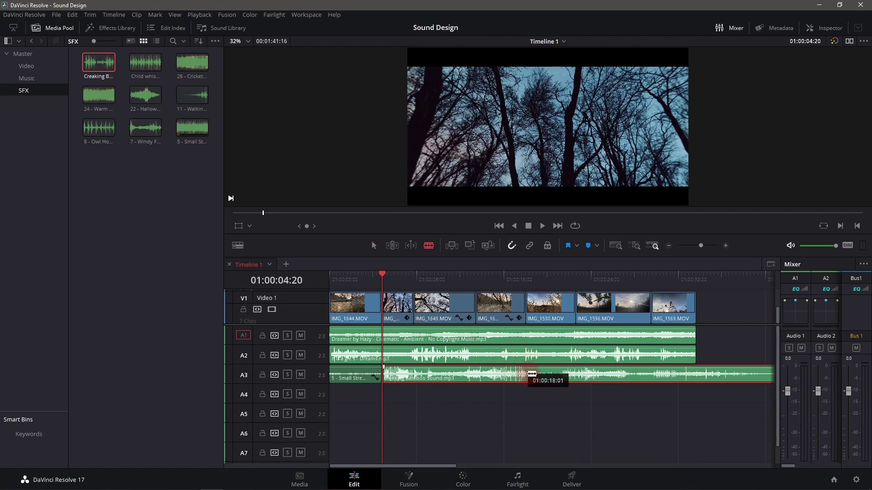
{"action": "left_click", "coordinate": [527, 375]}
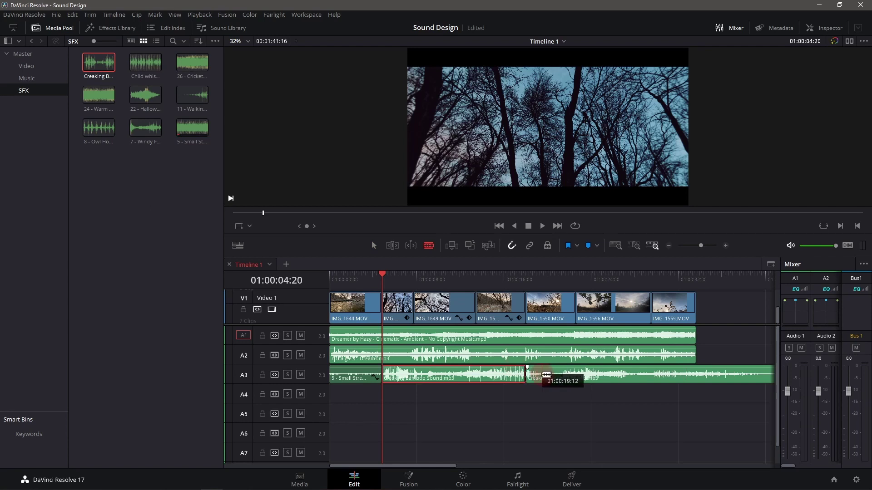
{"action": "key", "text": "a"}
{"action": "left_click", "coordinate": [543, 377]}
{"action": "key", "text": "Delete"}
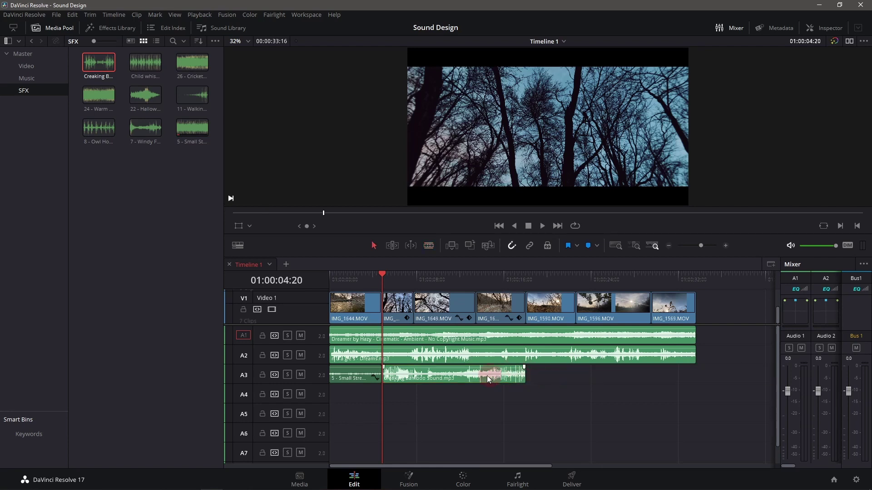
Move the bamboo clip down to A4 and lower its volume to -5 dB
{"action": "left_click_drag", "start_coordinate": [457, 375], "coordinate": [451, 387]}
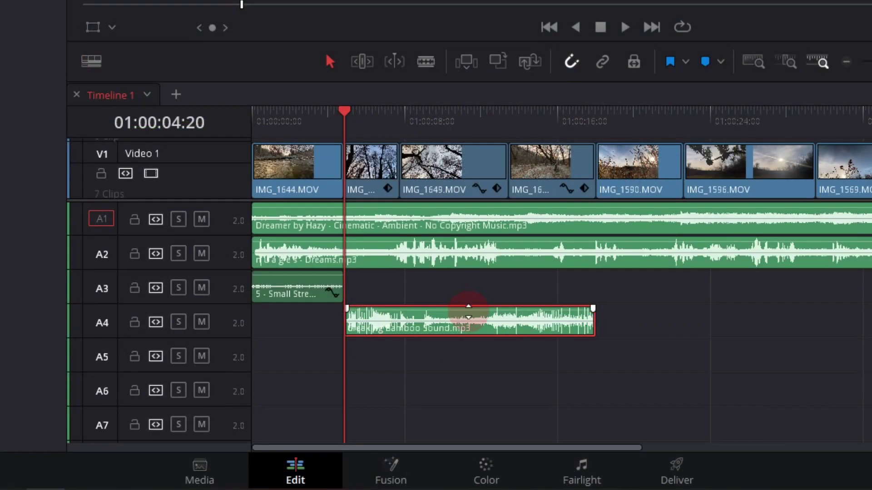
{"action": "left_click_drag", "start_coordinate": [468, 312], "coordinate": [470, 312]}
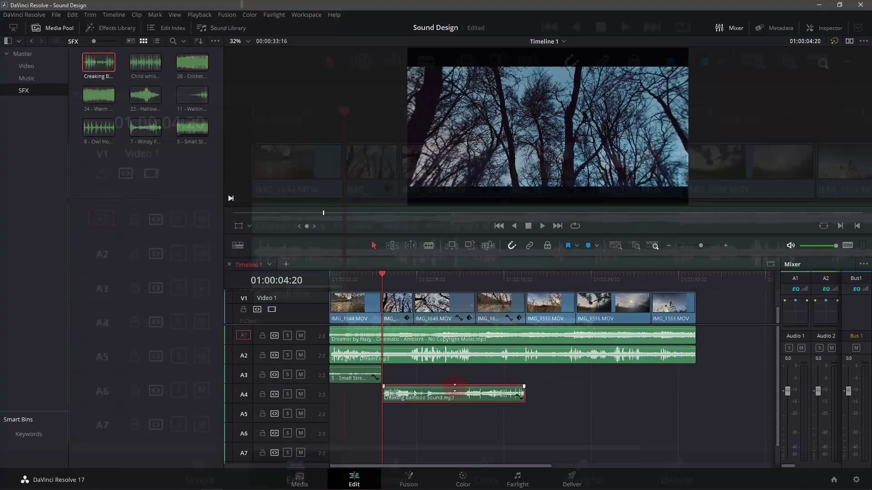
{"action": "double_click", "coordinate": [454, 392]}
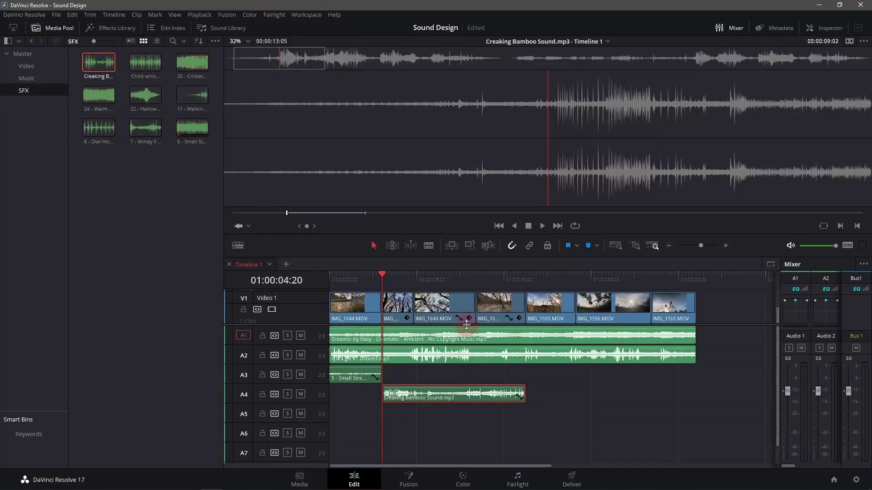
{"action": "left_click", "coordinate": [435, 439]}
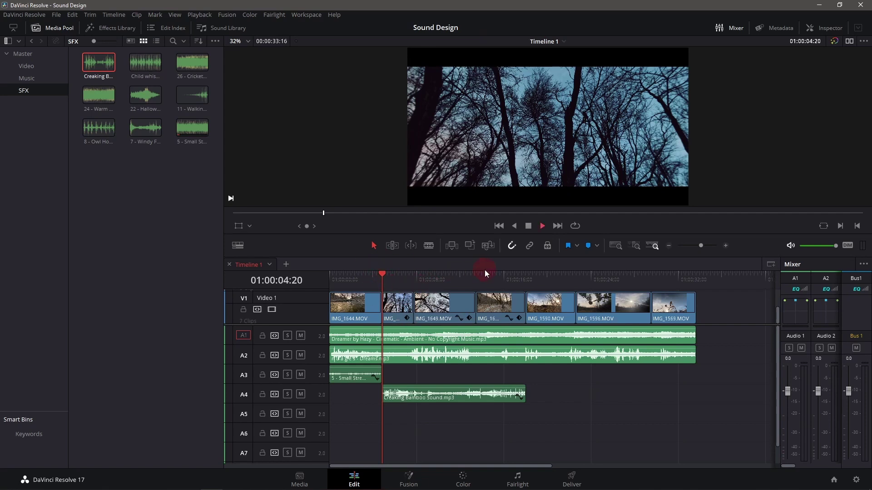
Play back the stream and bamboo sounds, then park the playhead at 01:00:13:11
{"action": "key", "text": "space"}
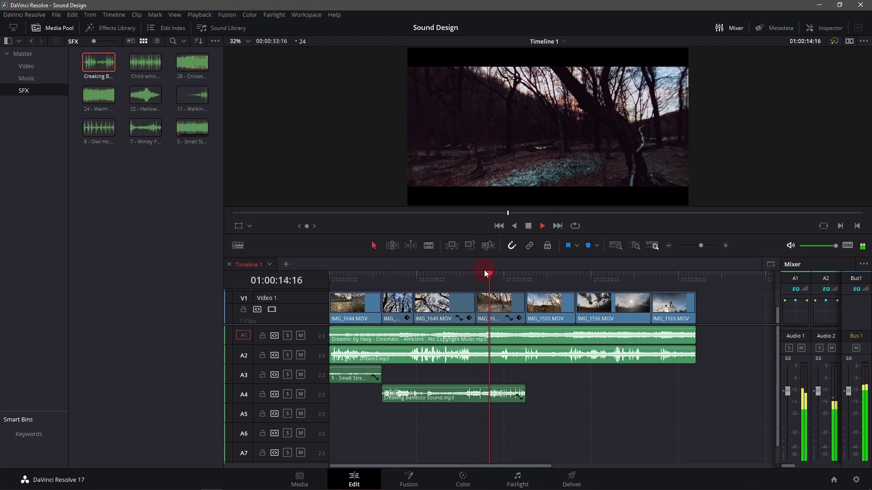
{"action": "key", "text": "space"}
{"action": "left_click", "coordinate": [483, 277]}
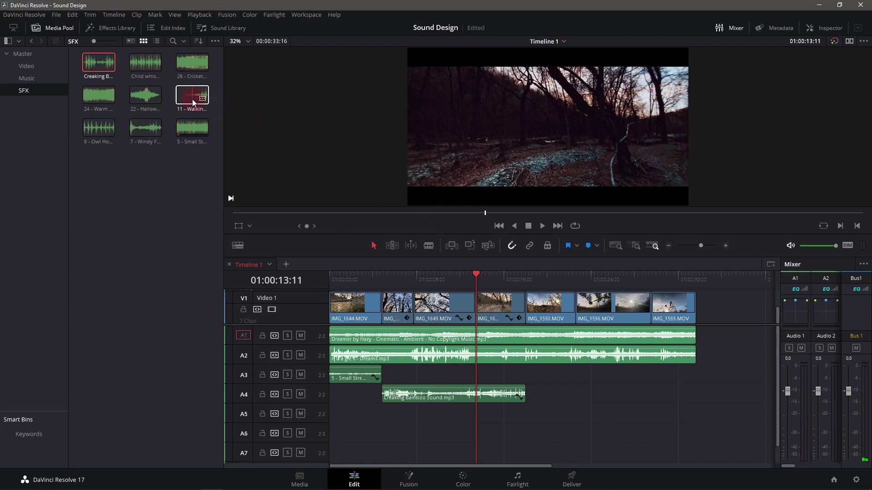
Place Walking In Forest on A3 at 01:00:13:11 and trim it to end with Creaking Bamboo
{"action": "left_click_drag", "start_coordinate": [191, 101], "coordinate": [479, 375]}
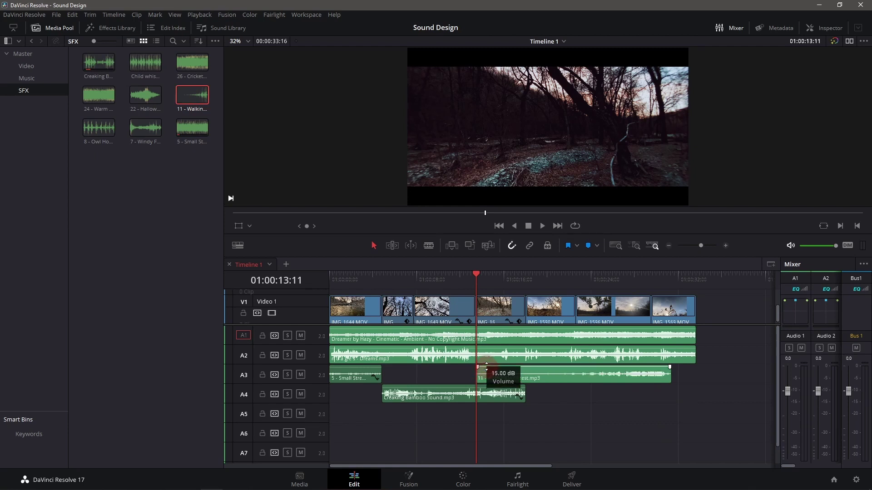
{"action": "mouse_move", "coordinate": [477, 372]}
{"action": "left_mouse_down"}
{"action": "mouse_move", "coordinate": [574, 378]}
{"action": "mouse_move", "coordinate": [513, 378]}
{"action": "left_mouse_up"}
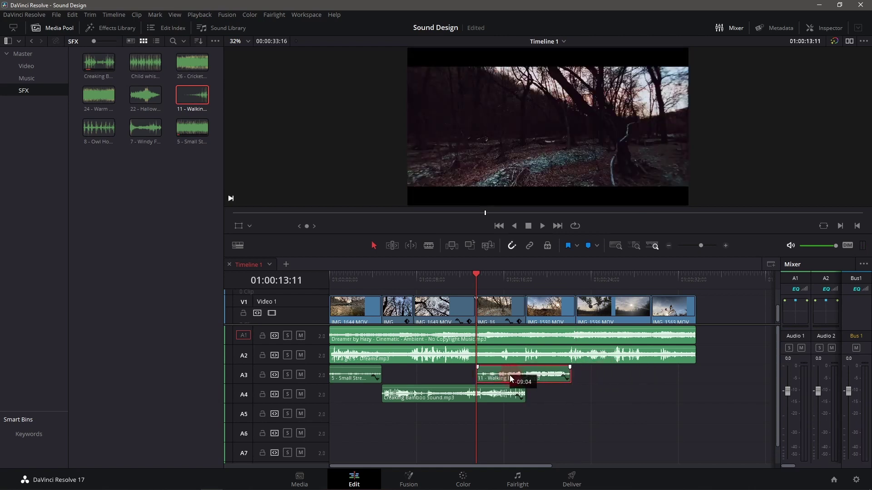
{"action": "left_click_drag", "start_coordinate": [510, 376], "coordinate": [511, 377]}
{"action": "left_click_drag", "start_coordinate": [571, 374], "coordinate": [527, 369]}
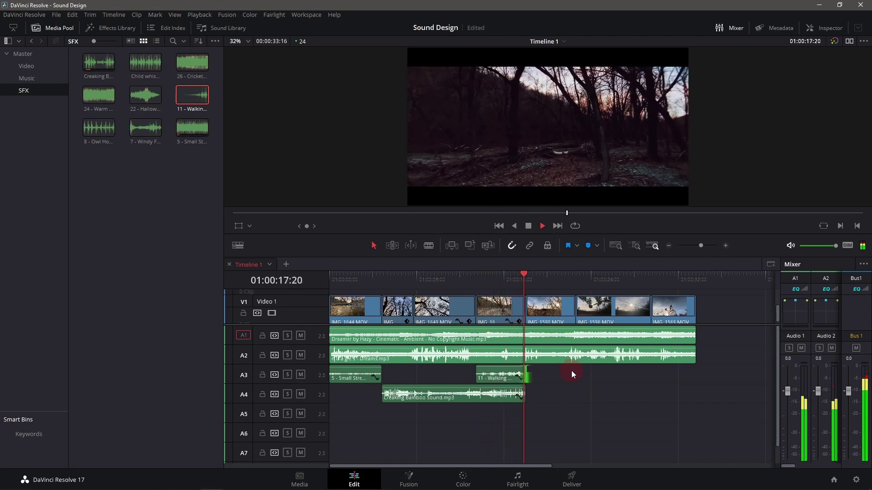
Stop playback, return the playhead to the start, and enlarge the Video 1 track
{"action": "left_click", "coordinate": [530, 277]}
{"action": "left_click_drag", "start_coordinate": [530, 277], "coordinate": [329, 277]}
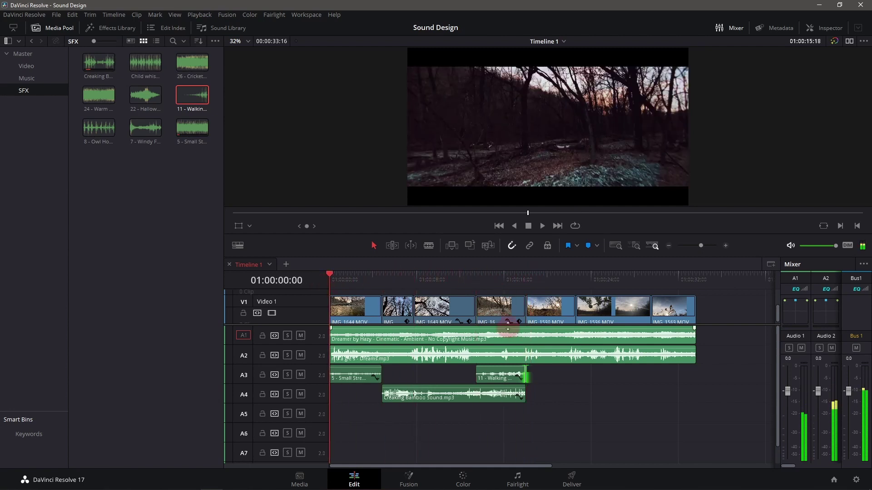
{"action": "left_click", "coordinate": [509, 325]}
{"action": "left_click_drag", "start_coordinate": [509, 325], "coordinate": [510, 330]}
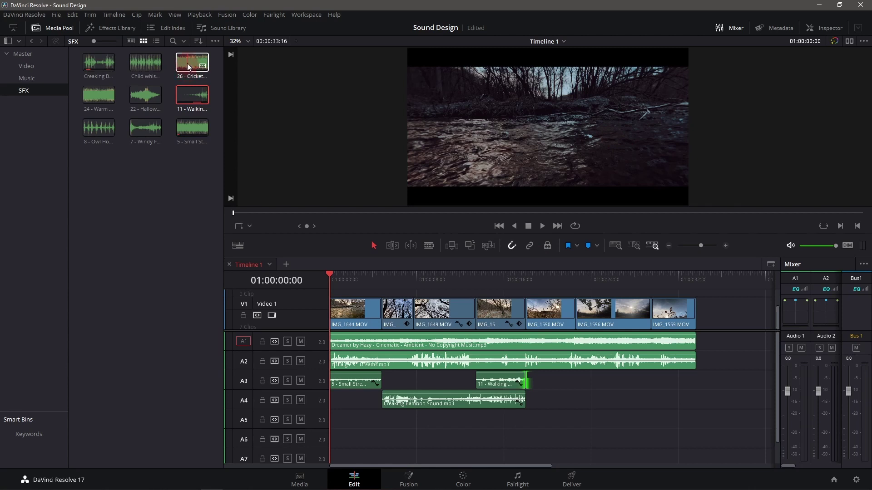
Lay 26 - Crickets on A5 from the start, blade and delete past the video's end, then play back
{"action": "left_click_drag", "start_coordinate": [187, 63], "coordinate": [340, 415]}
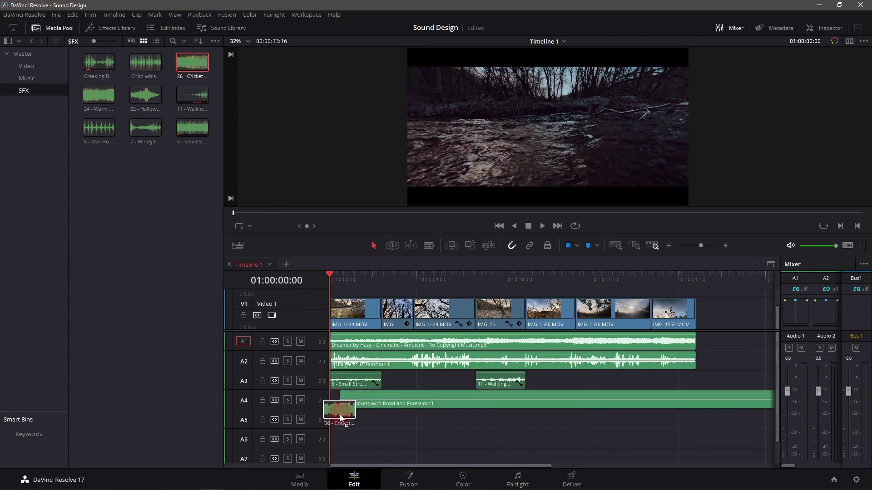
{"action": "mouse_move", "coordinate": [340, 415]}
{"action": "left_mouse_down"}
{"action": "mouse_move", "coordinate": [326, 420]}
{"action": "mouse_move", "coordinate": [339, 408]}
{"action": "left_mouse_up"}
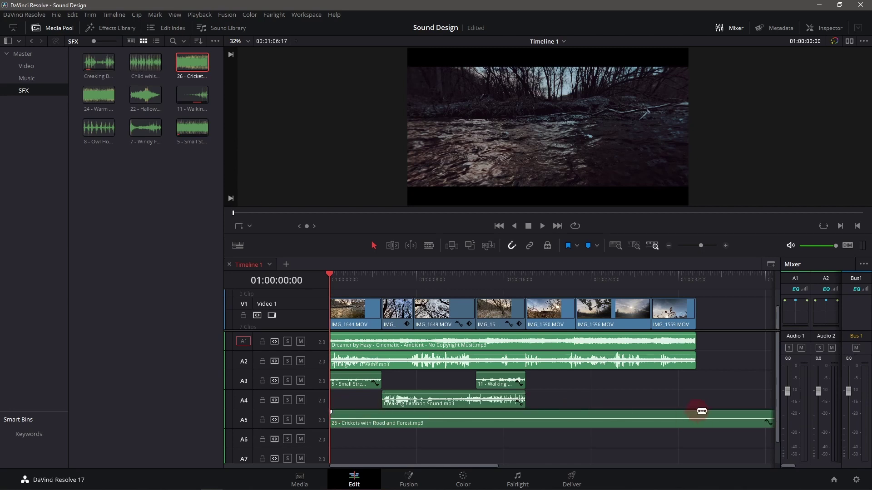
{"action": "key", "text": "b"}
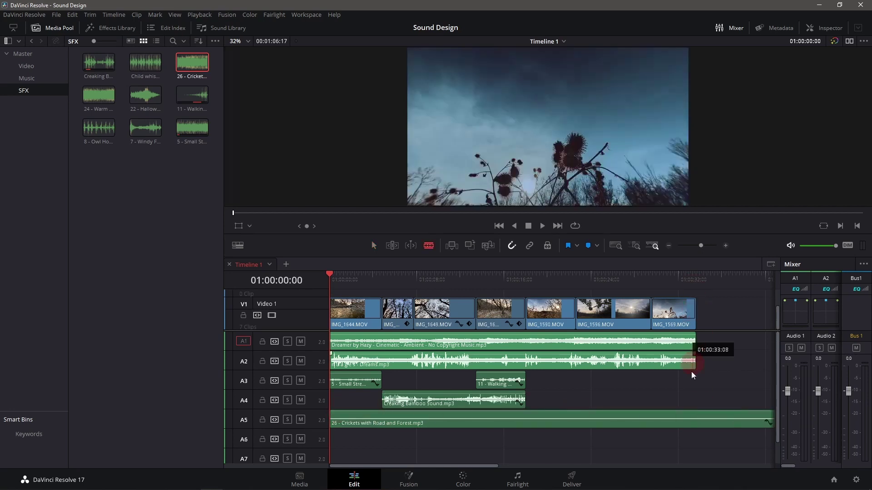
{"action": "left_click", "coordinate": [696, 418]}
{"action": "key", "text": "a"}
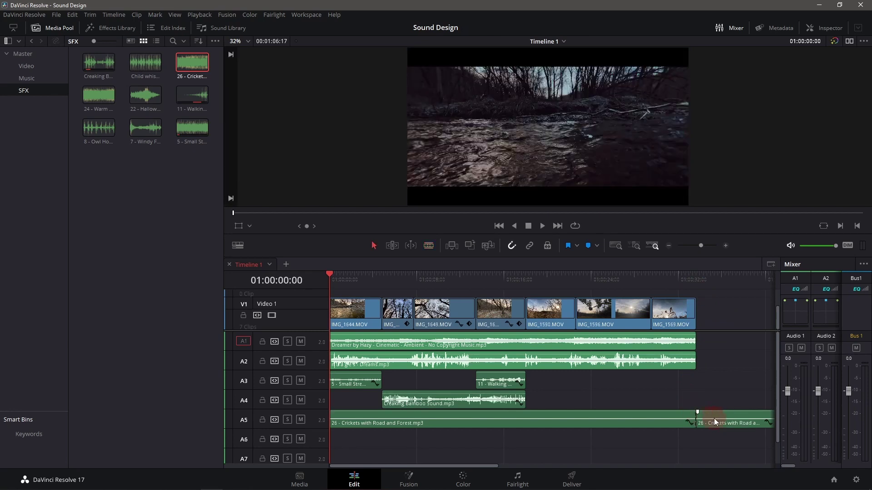
{"action": "left_click", "coordinate": [714, 418]}
{"action": "key", "text": "Delete"}
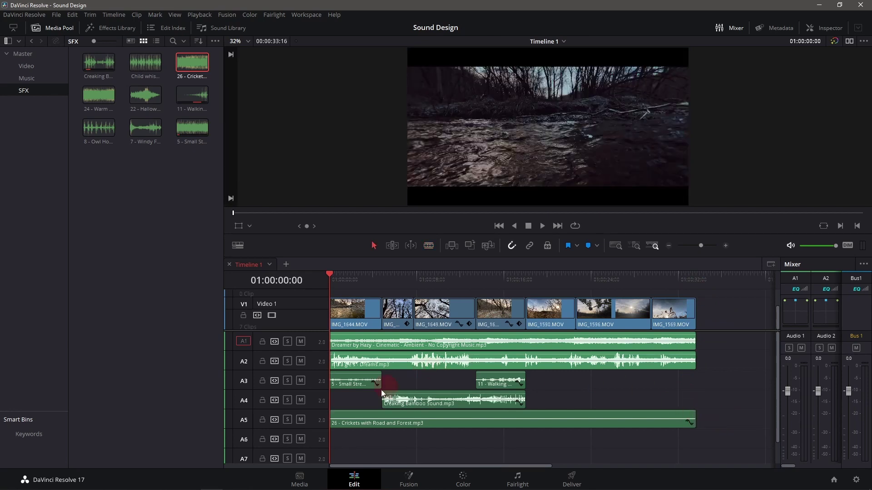
{"action": "key", "text": "space"}
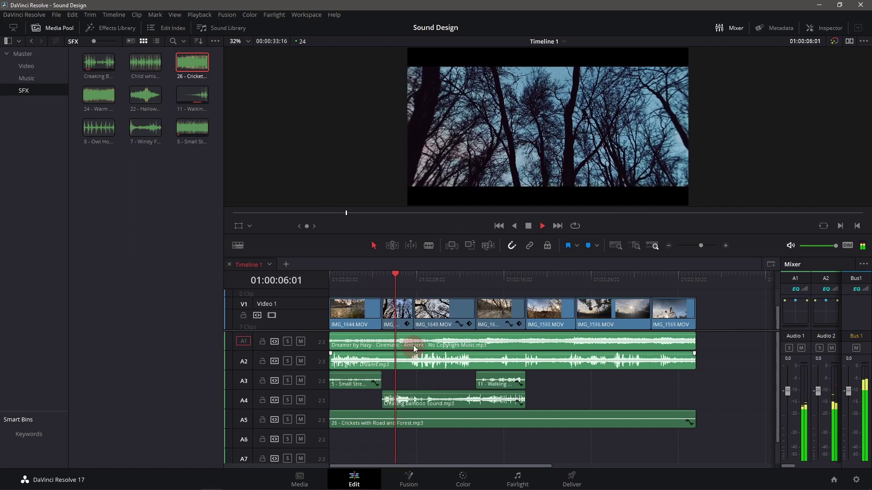
{"action": "left_click_drag", "start_coordinate": [402, 272], "coordinate": [320, 283]}
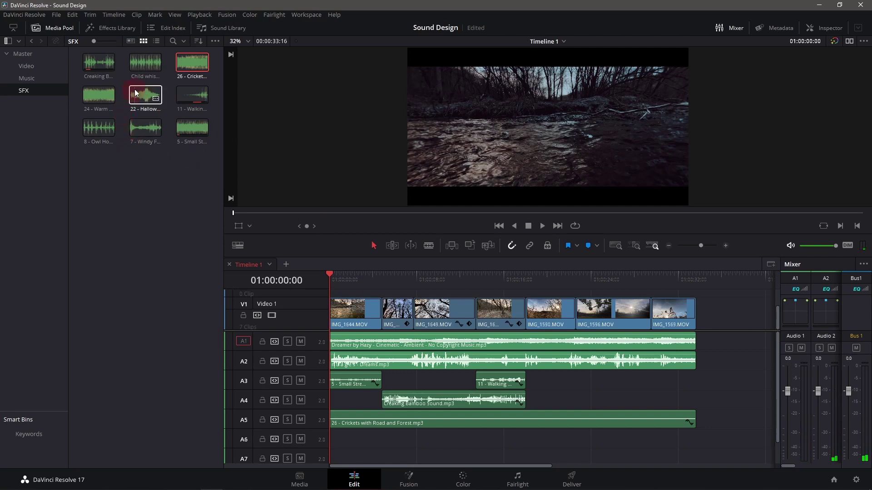
Place 8 - Owl Hooting on A6 at the start, trimming its right edge to the video's end
{"action": "mouse_move", "coordinate": [99, 128]}
{"action": "left_mouse_down"}
{"action": "mouse_move", "coordinate": [330, 445]}
{"action": "mouse_move", "coordinate": [377, 411]}
{"action": "left_mouse_up"}
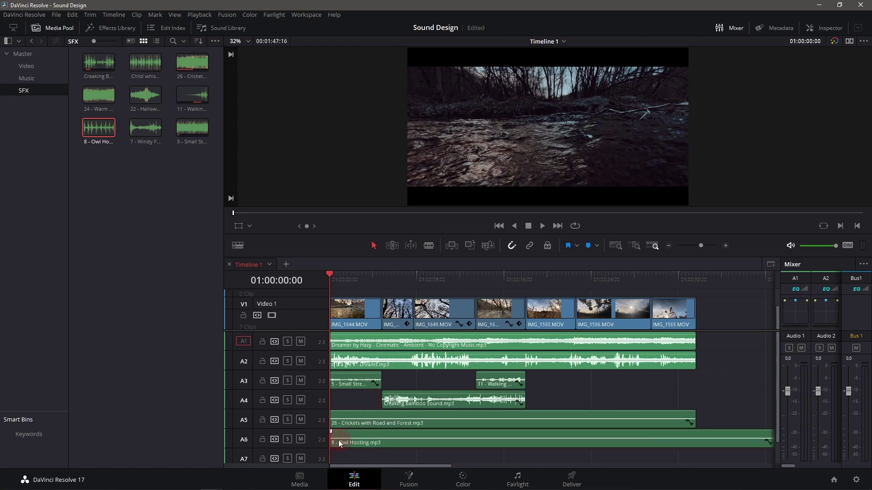
{"action": "mouse_move", "coordinate": [332, 438]}
{"action": "left_mouse_down"}
{"action": "mouse_move", "coordinate": [383, 433]}
{"action": "mouse_move", "coordinate": [331, 433]}
{"action": "left_mouse_up"}
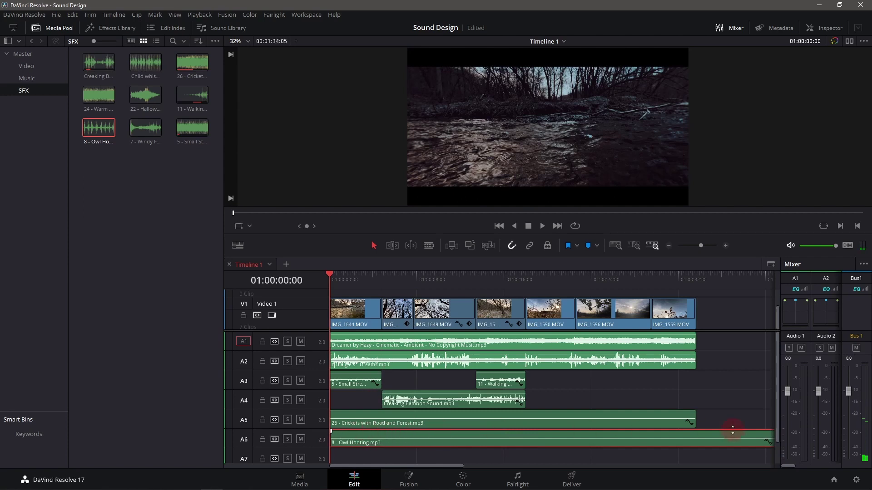
{"action": "key", "text": "b"}
{"action": "left_click_drag", "start_coordinate": [704, 434], "coordinate": [696, 435]}
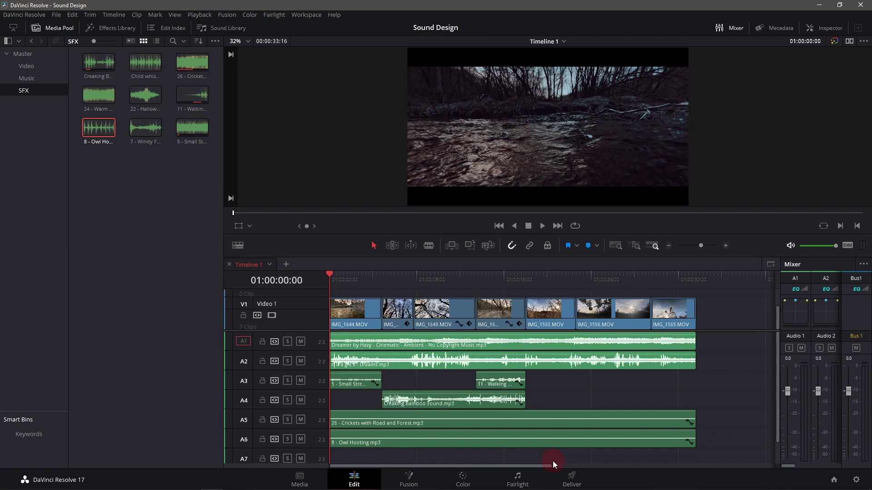
Play back the timeline to hear the owl, then return the playhead to the start
{"action": "mouse_move", "coordinate": [577, 444]}
{"action": "scroll", "coordinate": [565, 406], "scroll_direction": "down", "scroll_amount": 1}
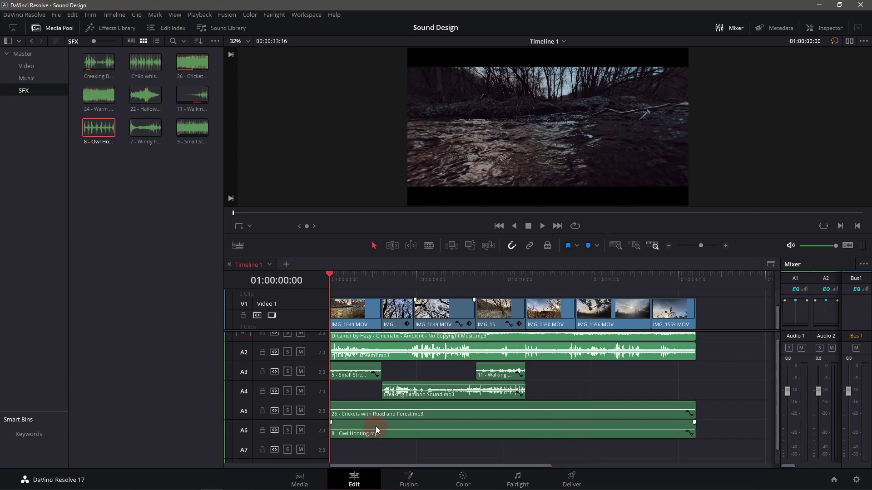
{"action": "key", "text": "space"}
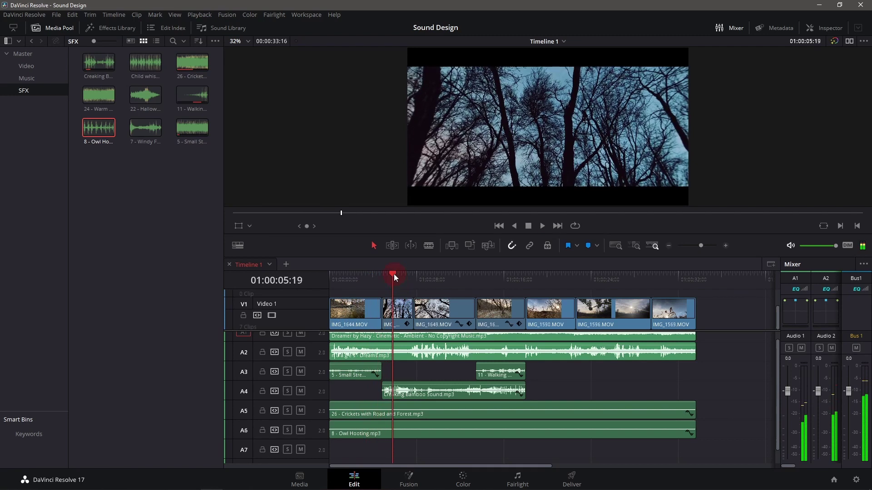
{"action": "left_click_drag", "start_coordinate": [393, 274], "coordinate": [322, 283]}
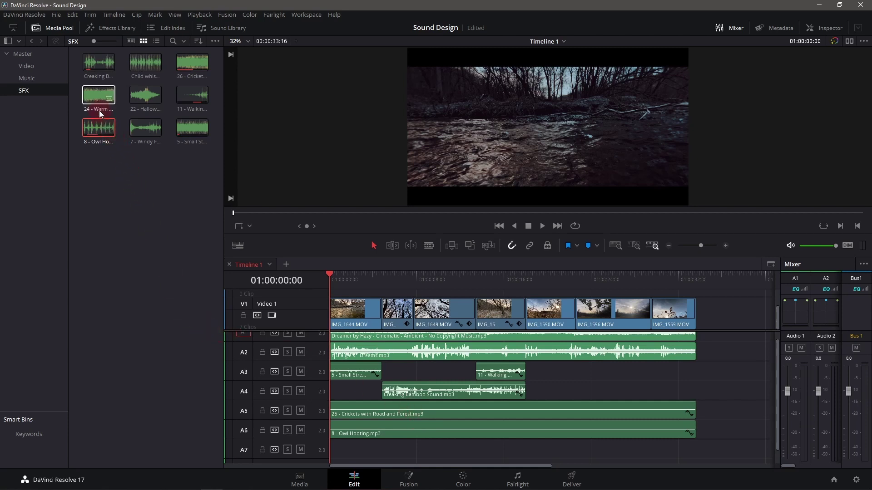
Add 22 - Hallow Wind to A7, trim it to end with the video, and play back
{"action": "mouse_move", "coordinate": [142, 106]}
{"action": "left_mouse_down"}
{"action": "mouse_move", "coordinate": [330, 449]}
{"action": "mouse_move", "coordinate": [370, 451]}
{"action": "left_mouse_up"}
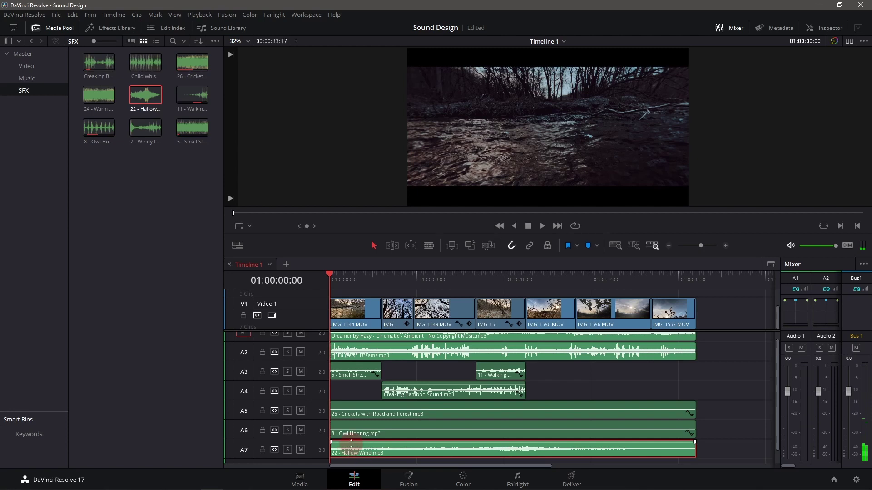
{"action": "left_click_drag", "start_coordinate": [349, 451], "coordinate": [355, 439]}
{"action": "key", "text": "space"}
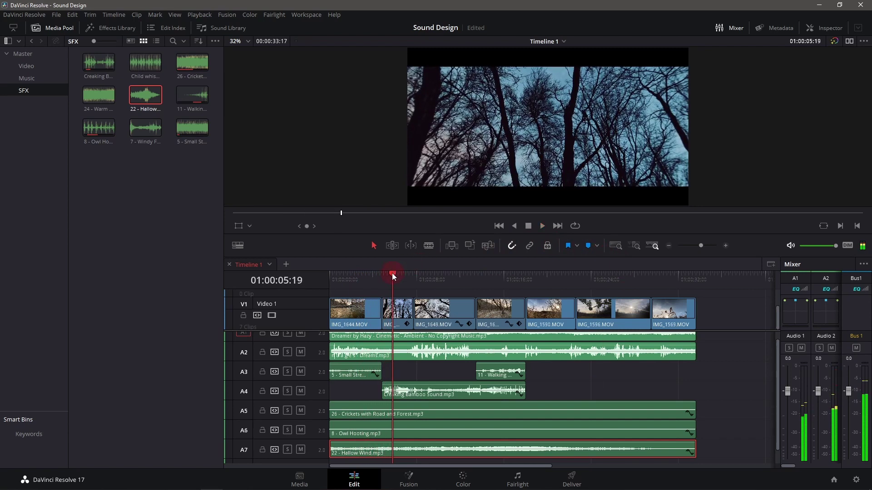
Return the playhead to the start and place Child whispers on track A8
{"action": "left_click_drag", "start_coordinate": [391, 273], "coordinate": [320, 280]}
{"action": "scroll", "coordinate": [771, 401], "scroll_direction": "down", "scroll_amount": 1}
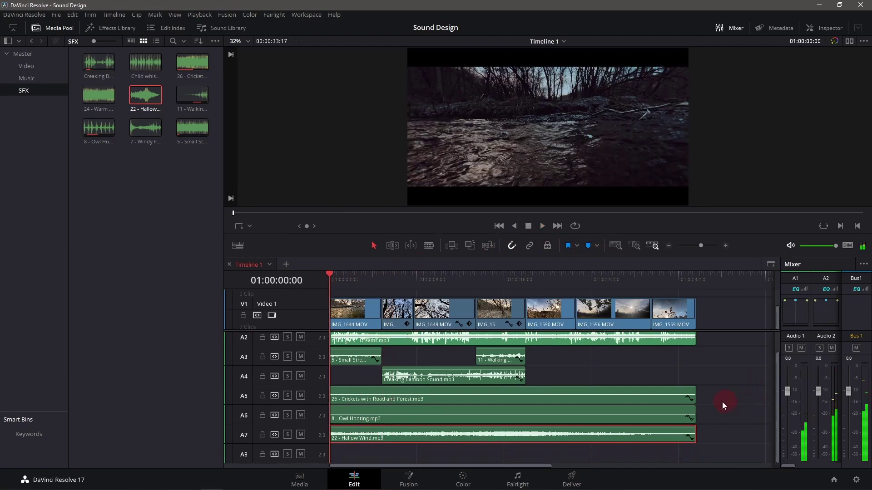
{"action": "left_click_drag", "start_coordinate": [151, 64], "coordinate": [336, 460]}
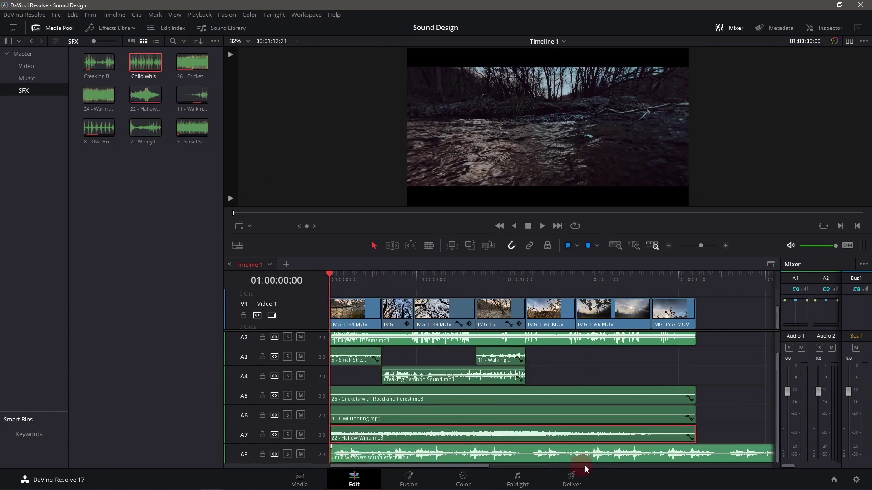
Cut the Child whispers clip on A8 at the video's end and delete the leftover piece
{"action": "left_click_drag", "start_coordinate": [698, 454], "coordinate": [706, 453]}
{"action": "left_click", "coordinate": [708, 450]}
{"action": "key", "text": "Delete"}
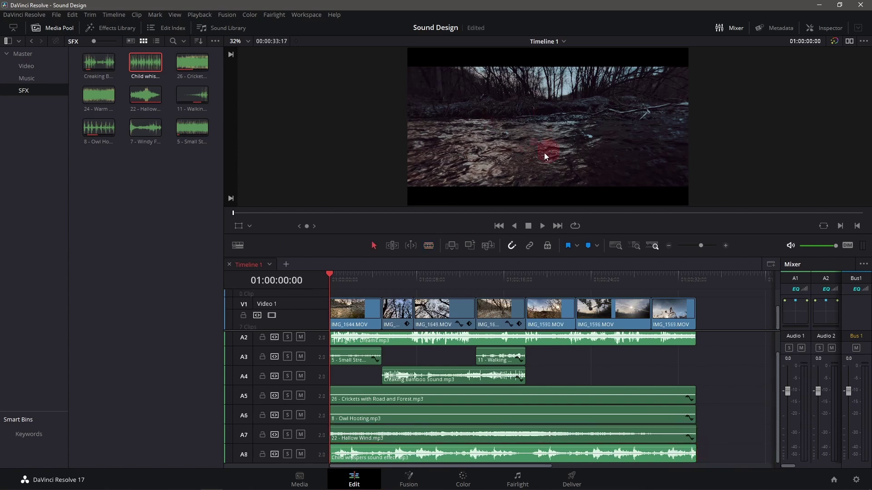
Save the project, exit full-screen playback, and return the playhead to the timeline start
{"action": "key", "text": "ctrl+s"}
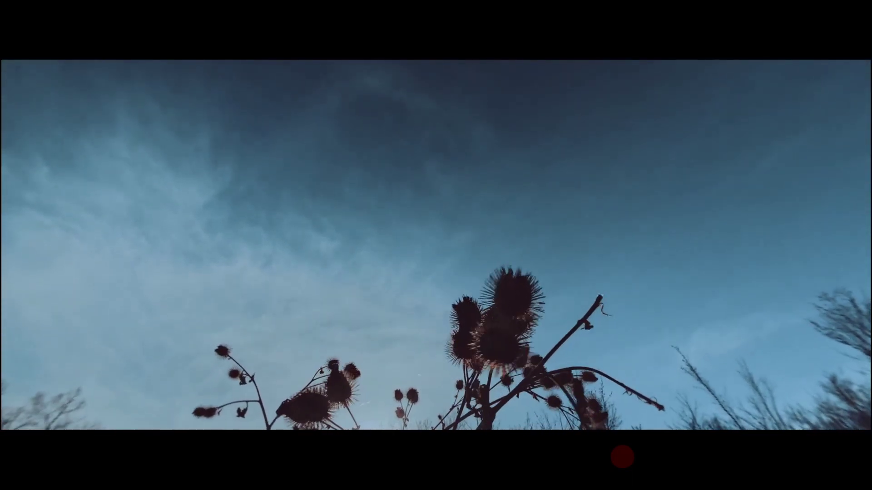
{"action": "key", "text": "Escape"}
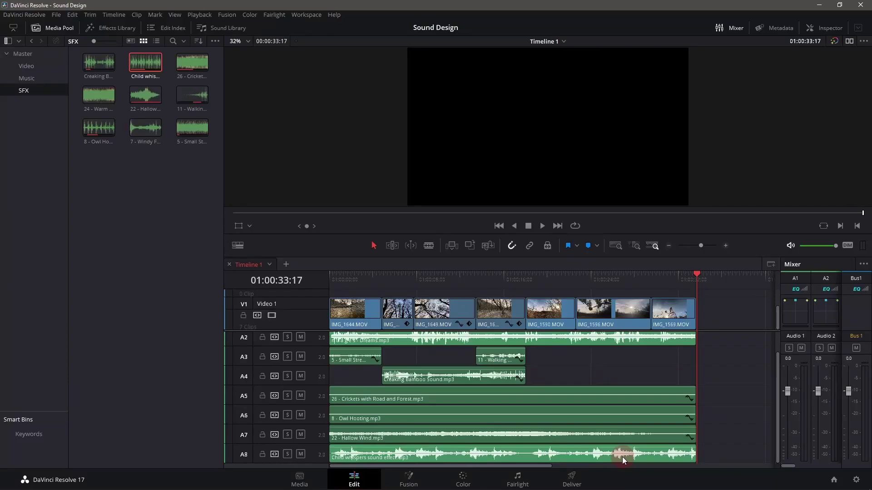
{"action": "left_click_drag", "start_coordinate": [697, 278], "coordinate": [331, 281]}
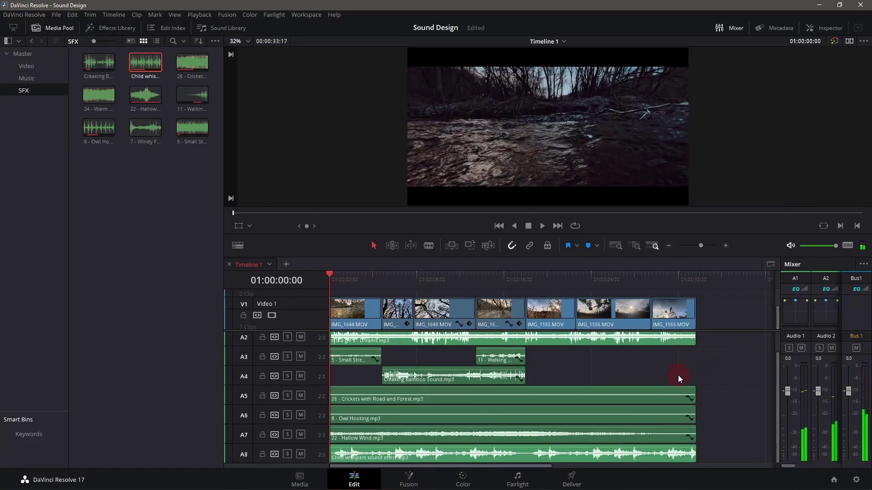
{"action": "scroll", "coordinate": [676, 379], "scroll_direction": "up", "scroll_amount": 1}
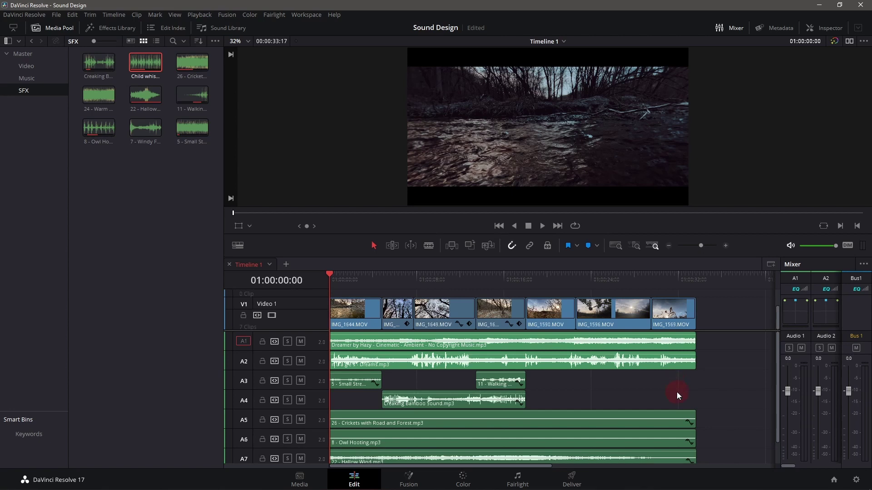
{"action": "scroll", "coordinate": [677, 390], "scroll_direction": "down", "scroll_amount": 1}
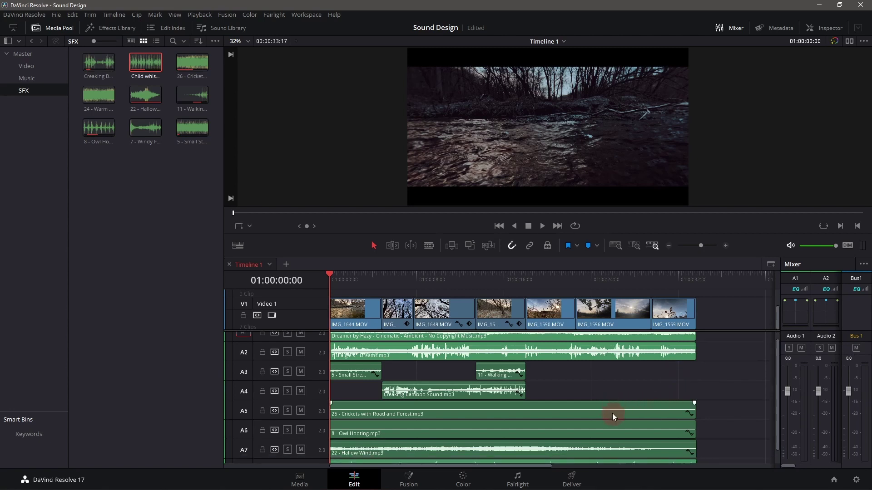
{"action": "scroll", "coordinate": [608, 412], "scroll_direction": "up", "scroll_amount": 1}
{"action": "scroll", "coordinate": [612, 416], "scroll_direction": "down", "scroll_amount": 2}
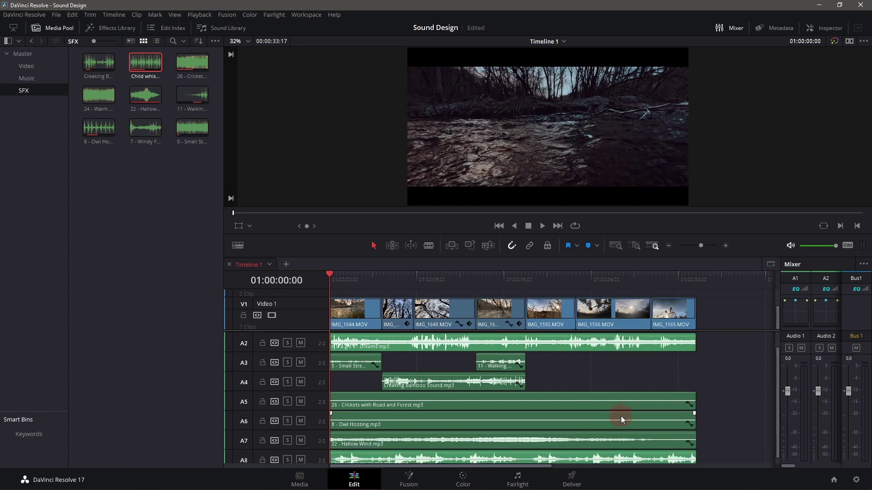